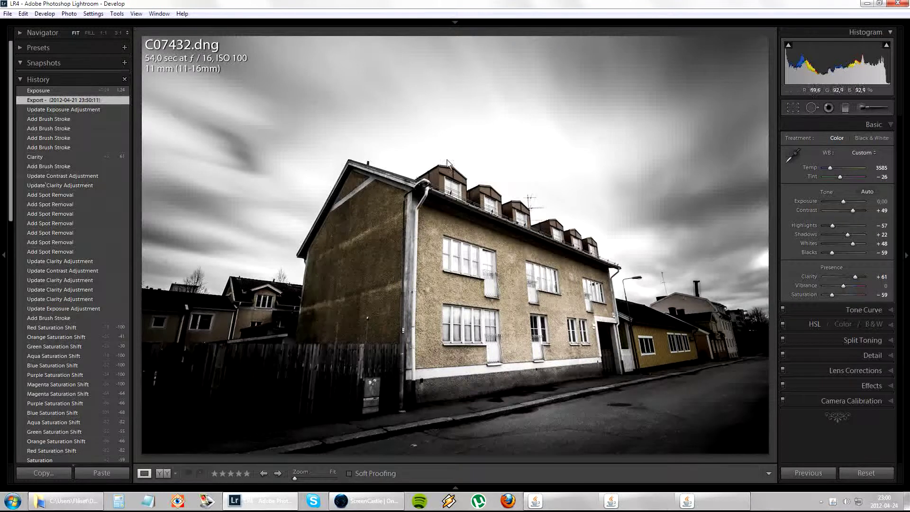
- Revert to the imported state, then settle on the Tint step with Temp 4100 and −26 tint
scroll(58, 207, "down", 5)
scroll(57, 206, "down", 5)
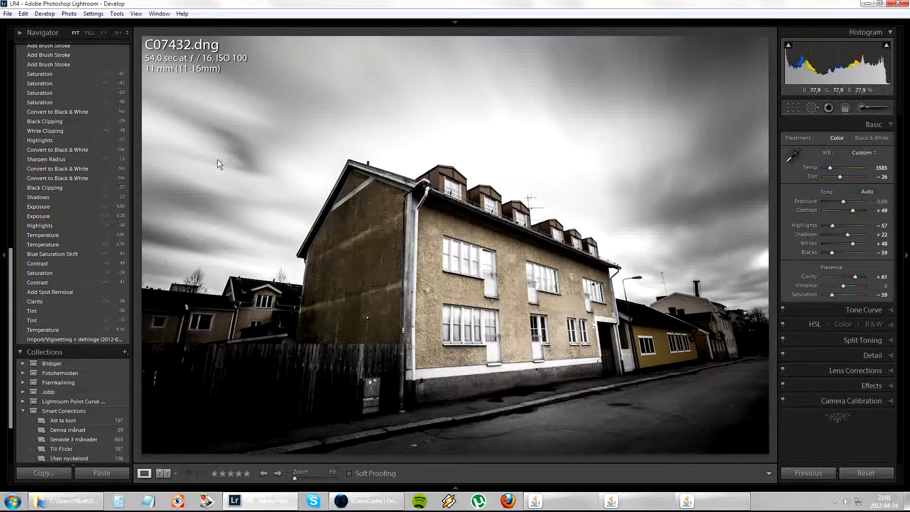
left_click(94, 339)
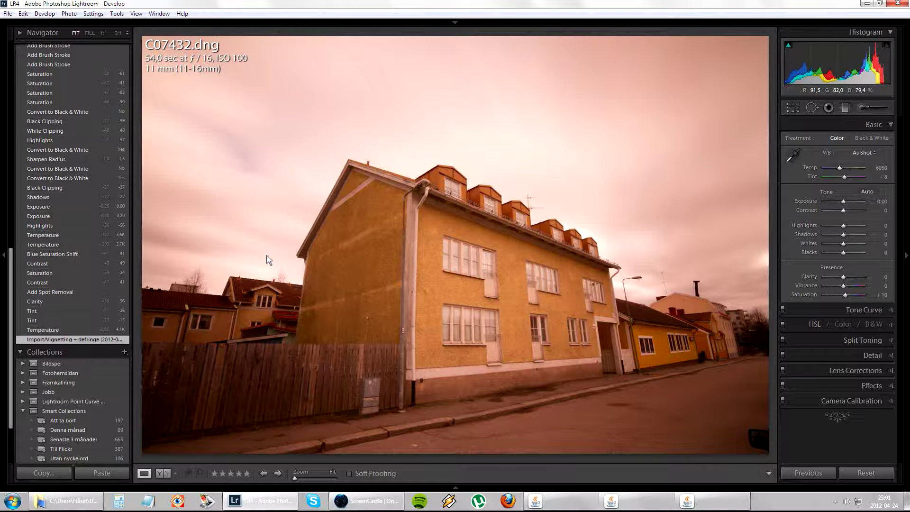
left_click(52, 311)
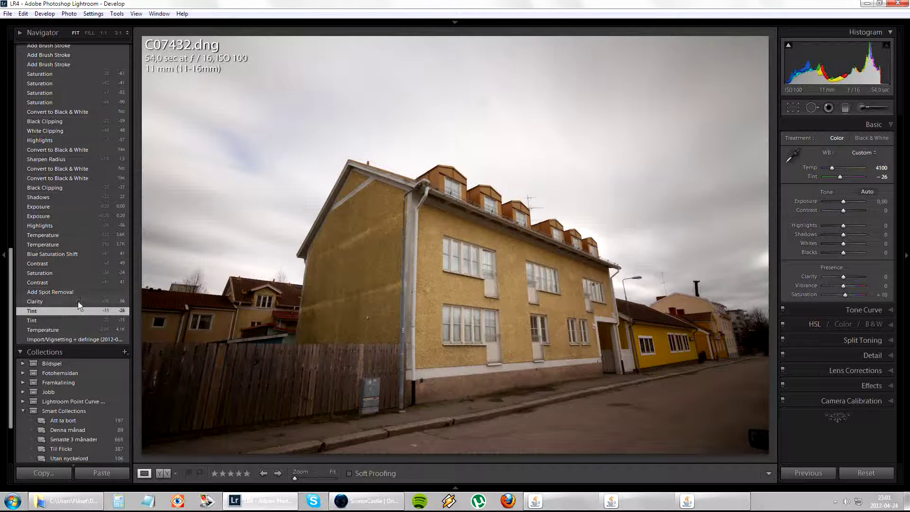
- Step forward through History: clarity, spot removal, contrast +49, saturation −24, exposure +0.20
left_click(72, 303)
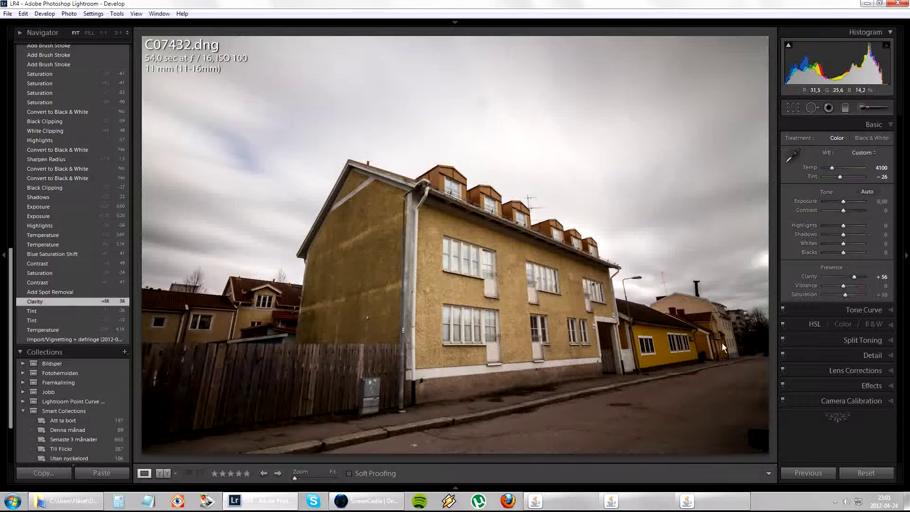
left_click(51, 293)
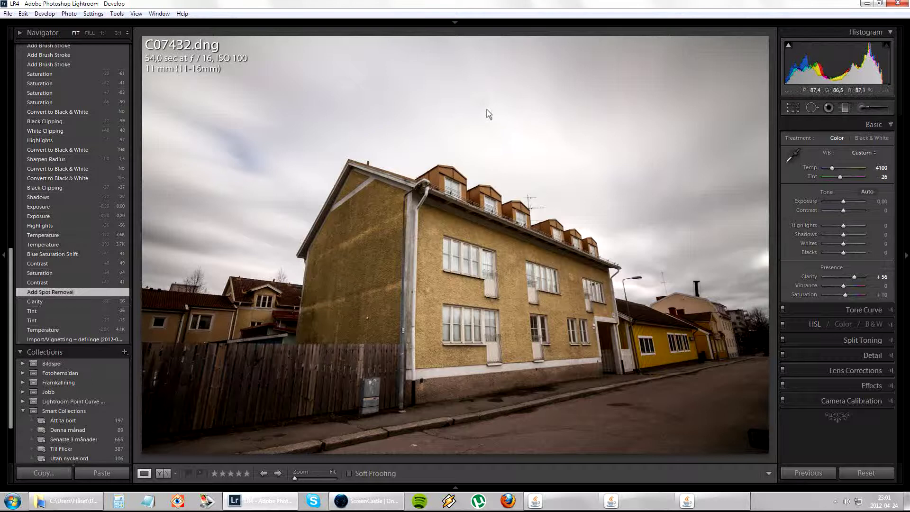
left_click(65, 285)
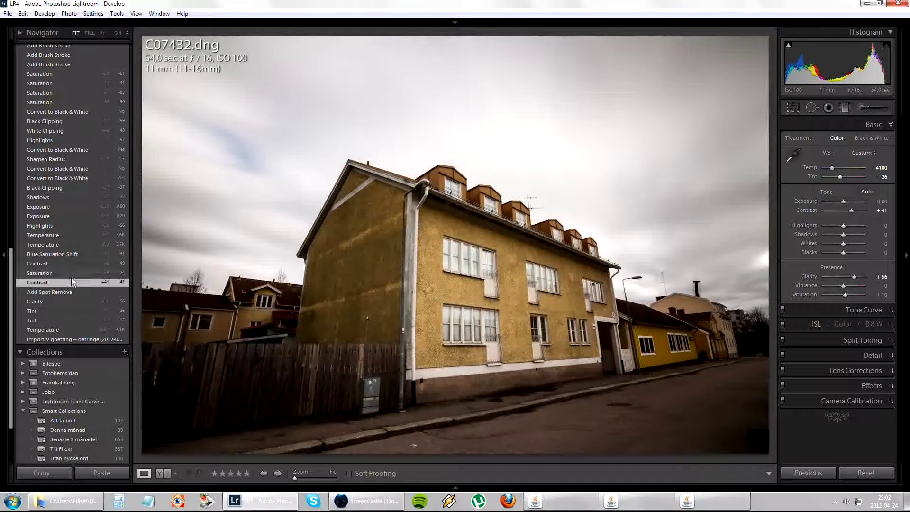
left_click(72, 276)
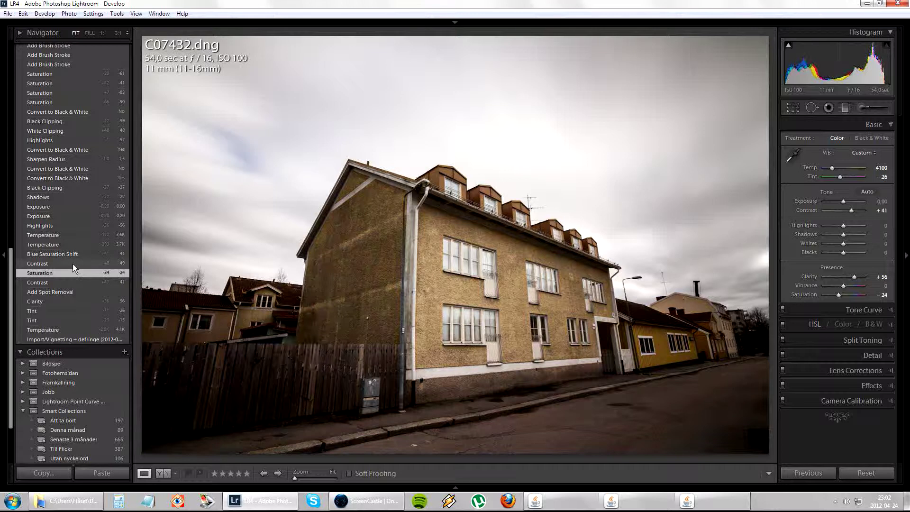
left_click(73, 264)
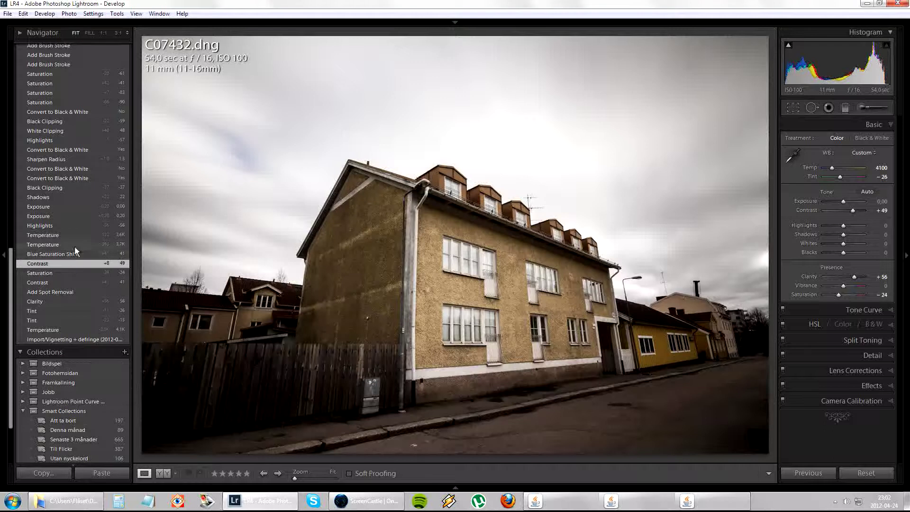
left_click(65, 217)
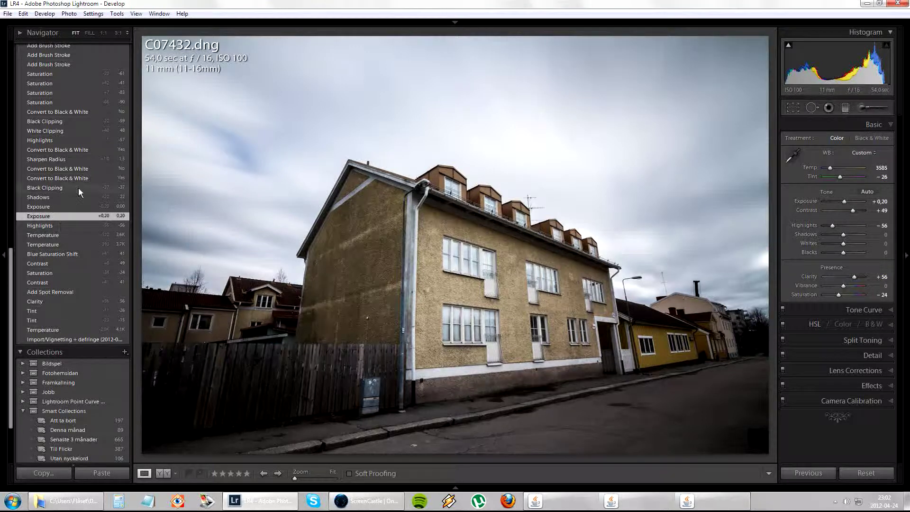
- Advance to exposure 0, shadows +22 and blacks −37, then try blacks at −80 and +37
left_click(66, 206)
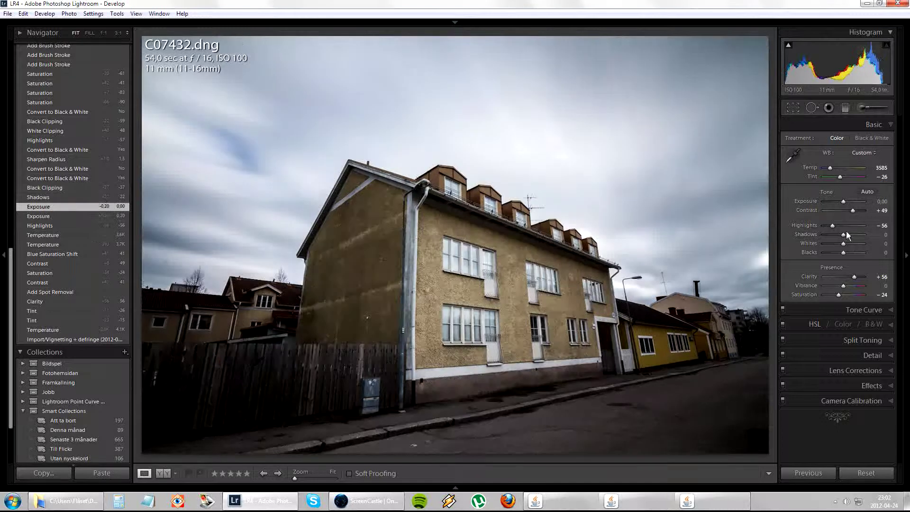
left_click(53, 198)
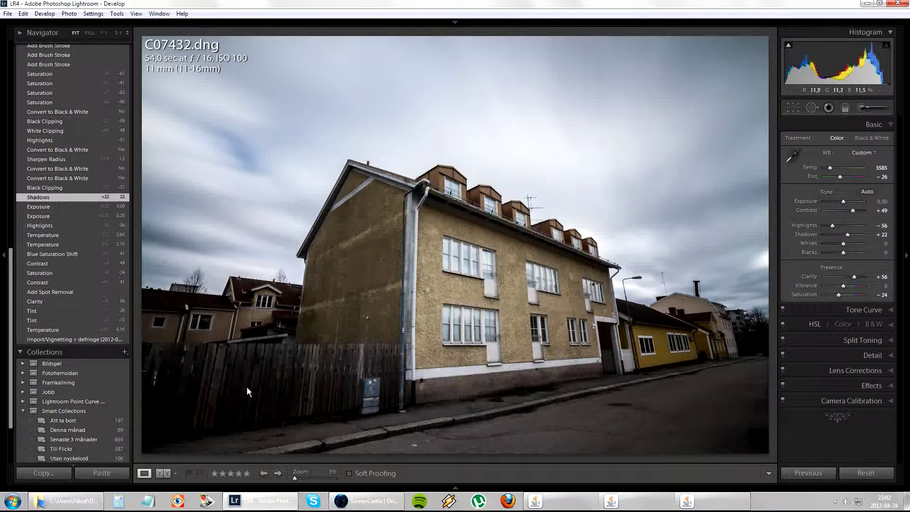
left_click(72, 189)
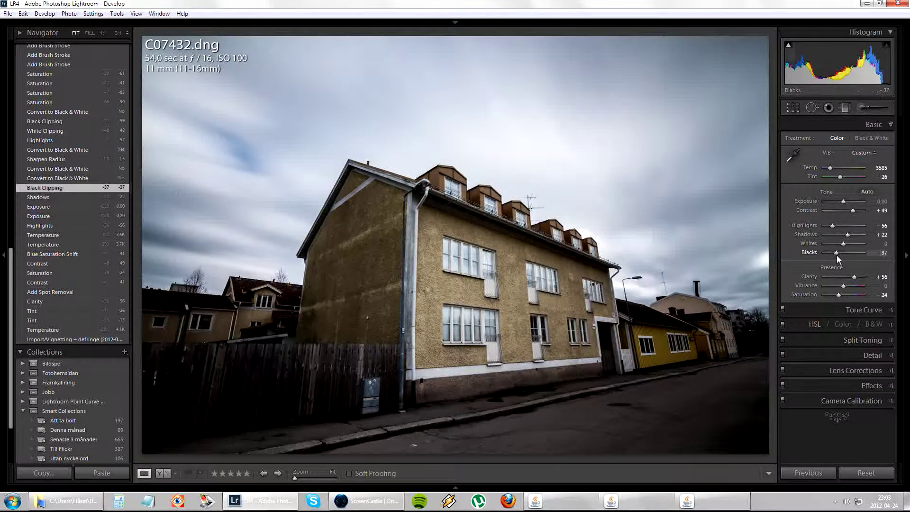
left_click_drag(837, 255, 832, 256)
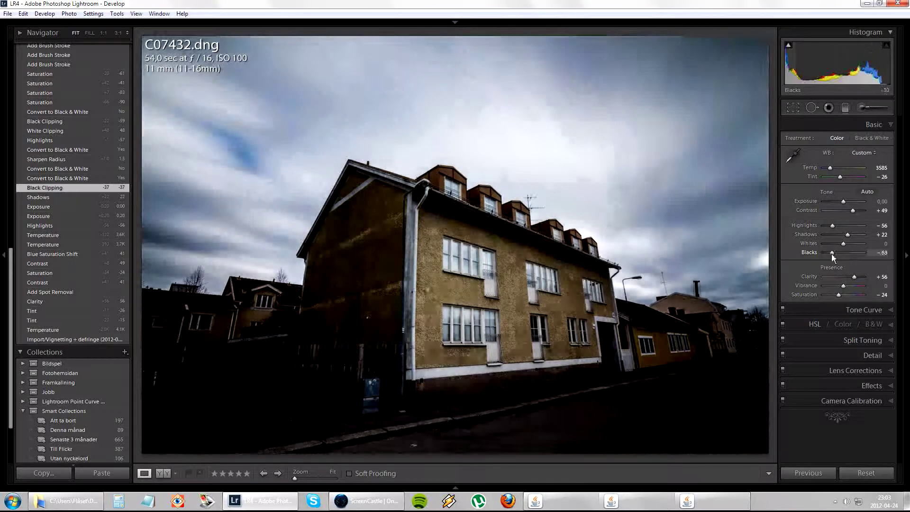
left_click_drag(832, 252, 851, 253)
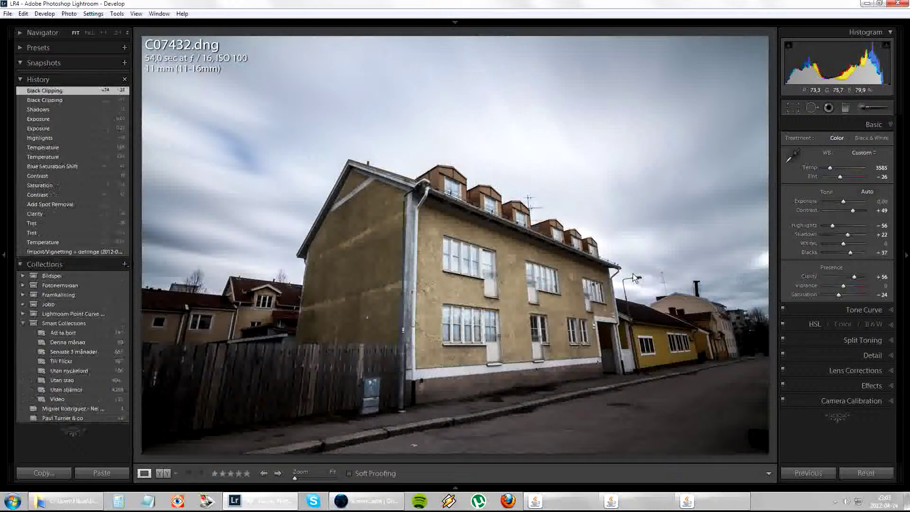
- Undo the blacks changes and compare the colour, sharpen radius and black & white history steps
key("ctrl+z")
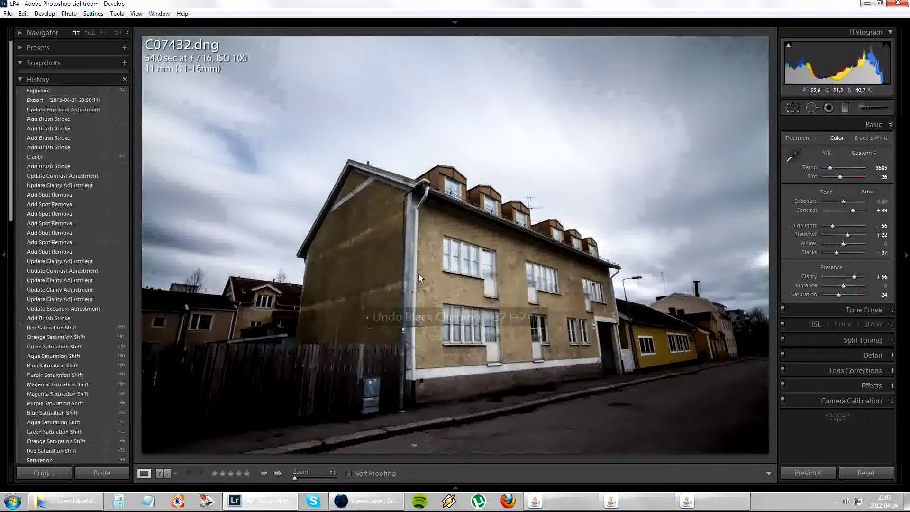
scroll(73, 266, "down", 5)
scroll(74, 266, "down", 5)
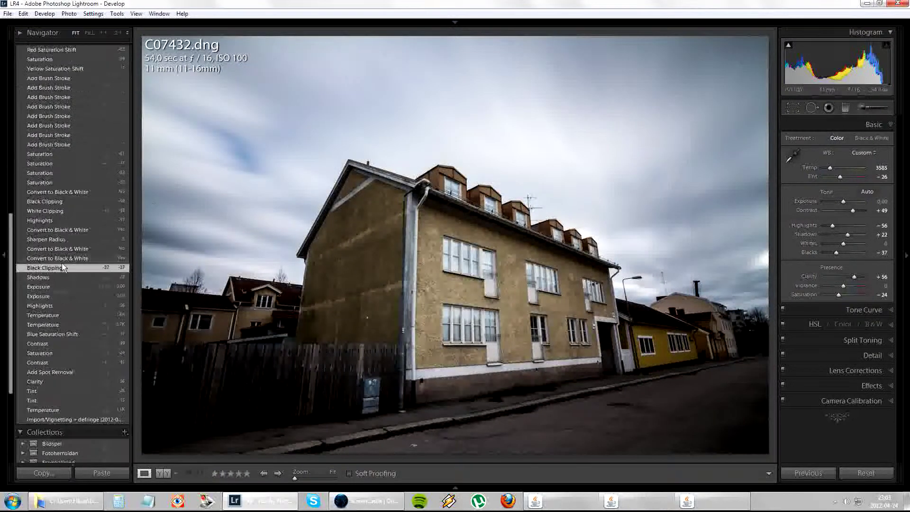
key("ctrl+z")
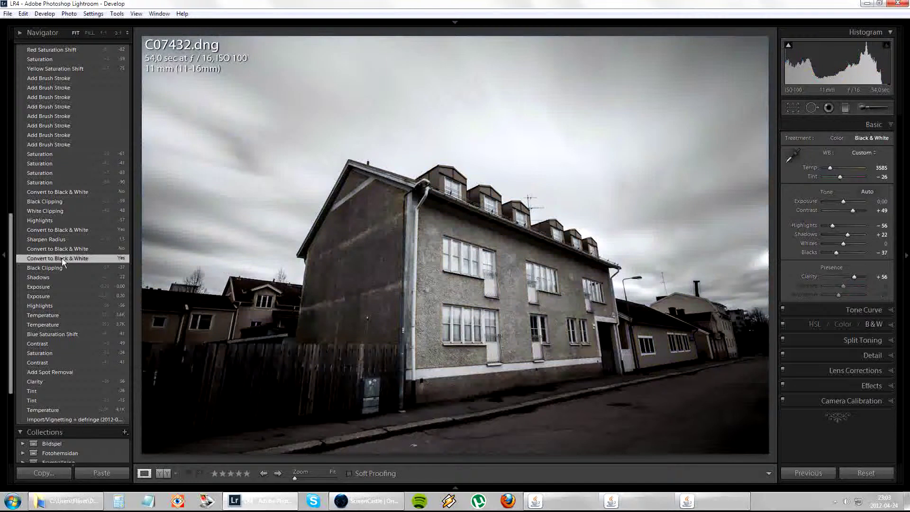
left_click(63, 252)
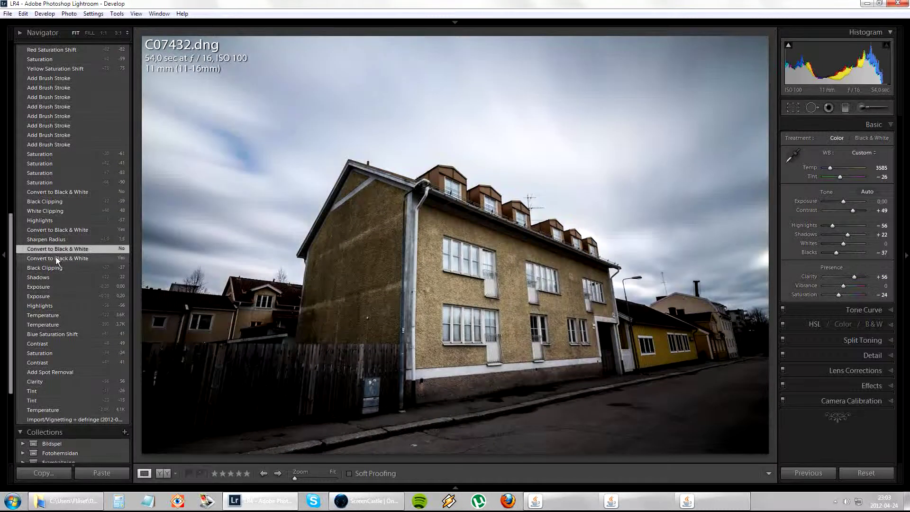
left_click(54, 239)
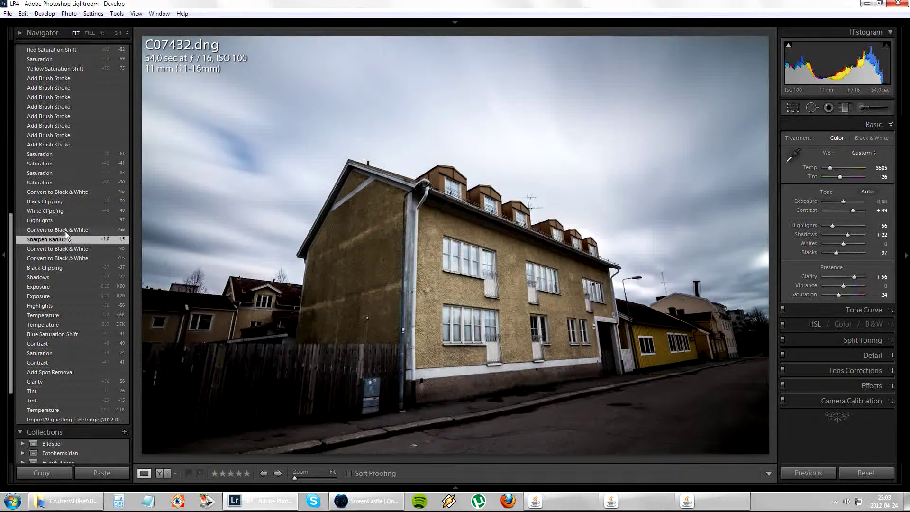
left_click(65, 231)
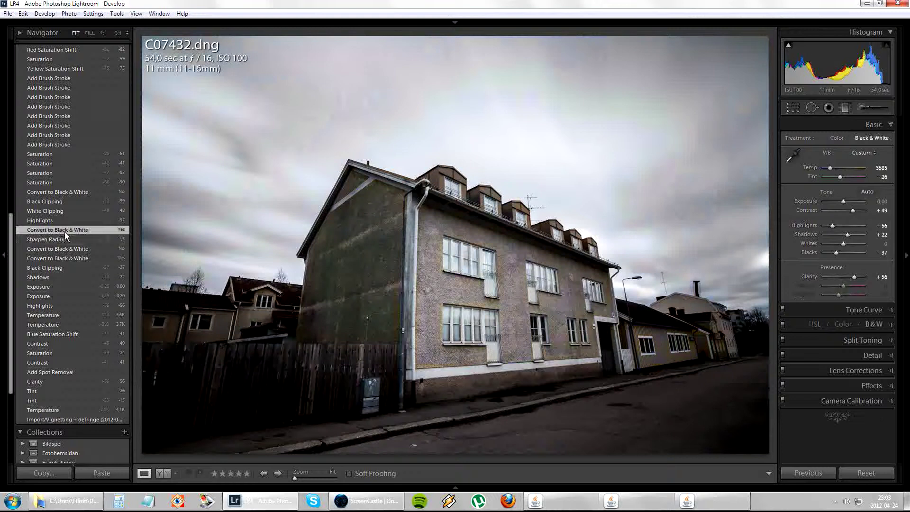
- Compare the highlights, whites +48 and black clipping steps, then settle on Saturation −61 with the brush open
left_click(66, 223)
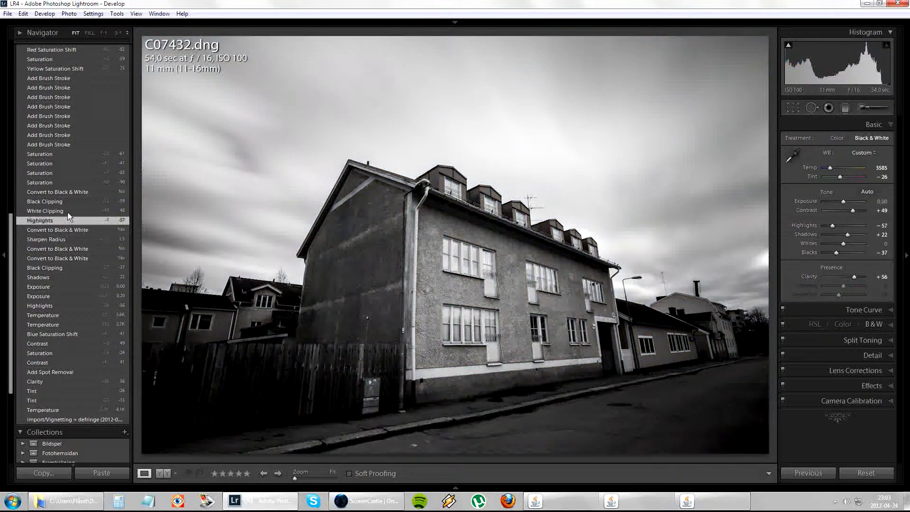
left_click(71, 213)
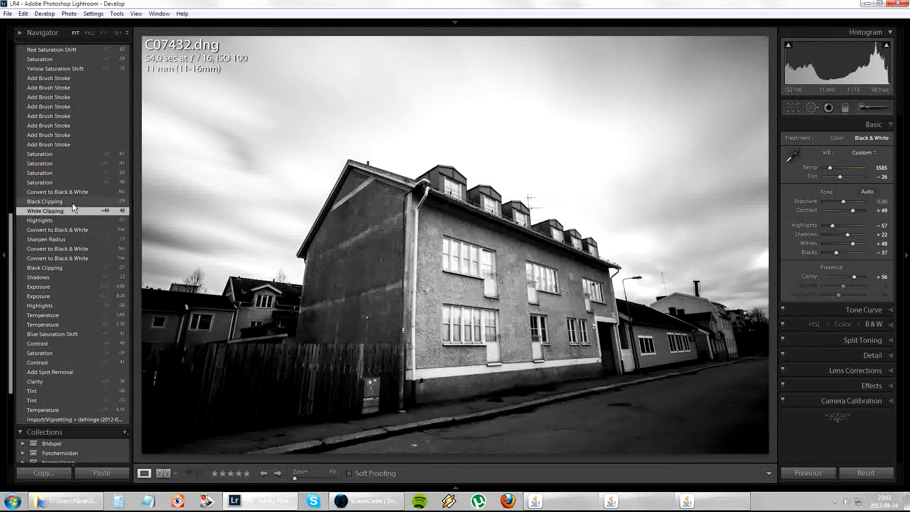
left_click(72, 203)
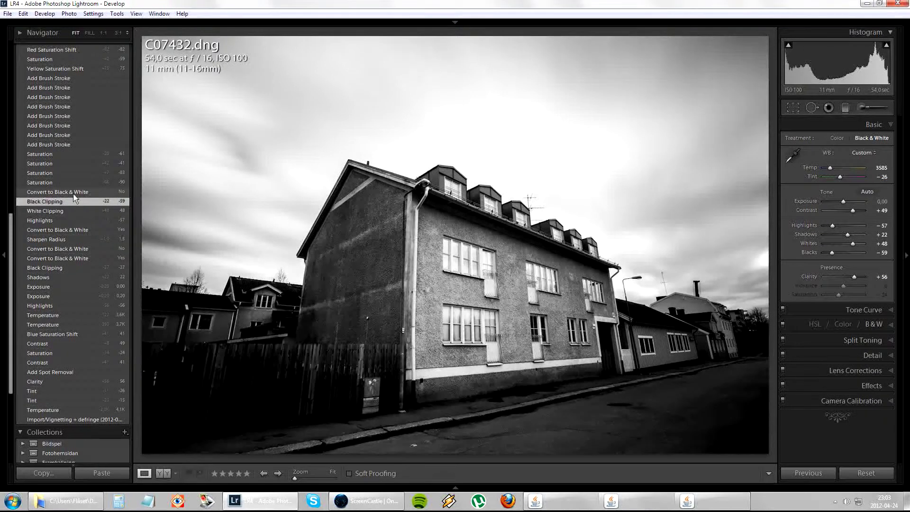
left_click(73, 193)
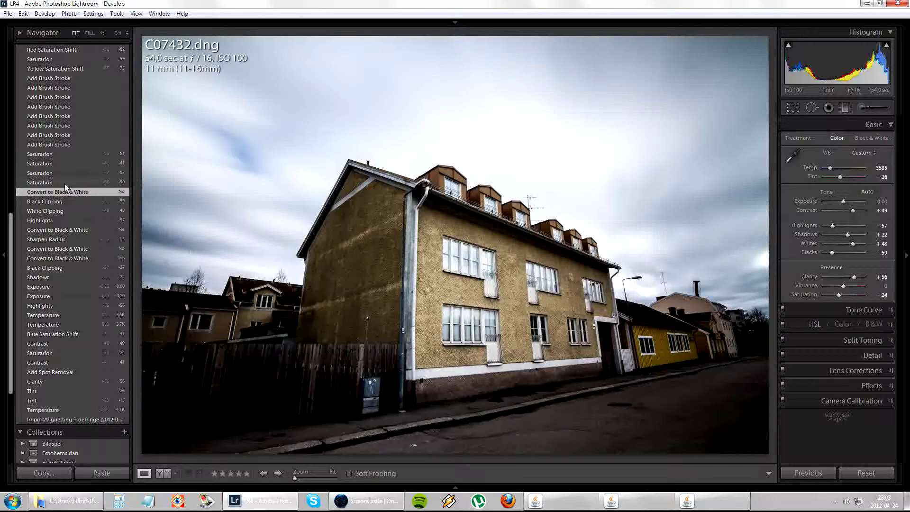
left_click(73, 156)
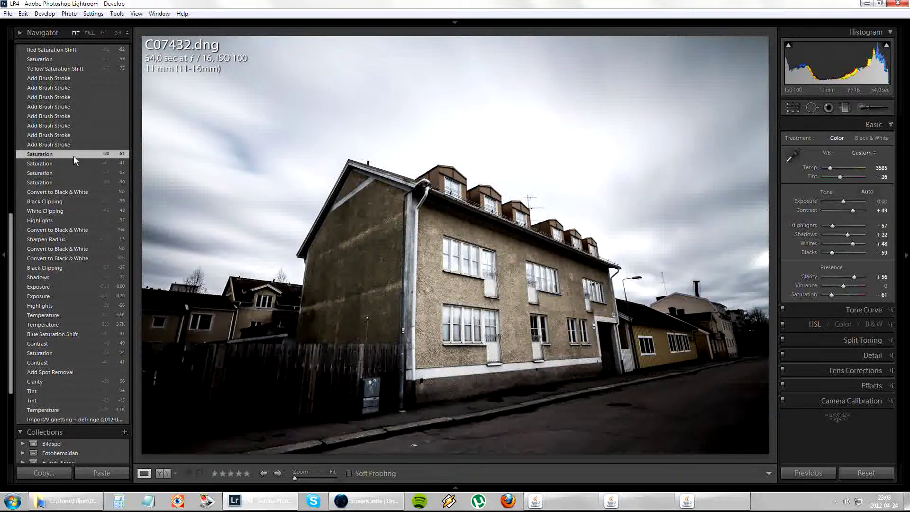
scroll(62, 200, "up", 3)
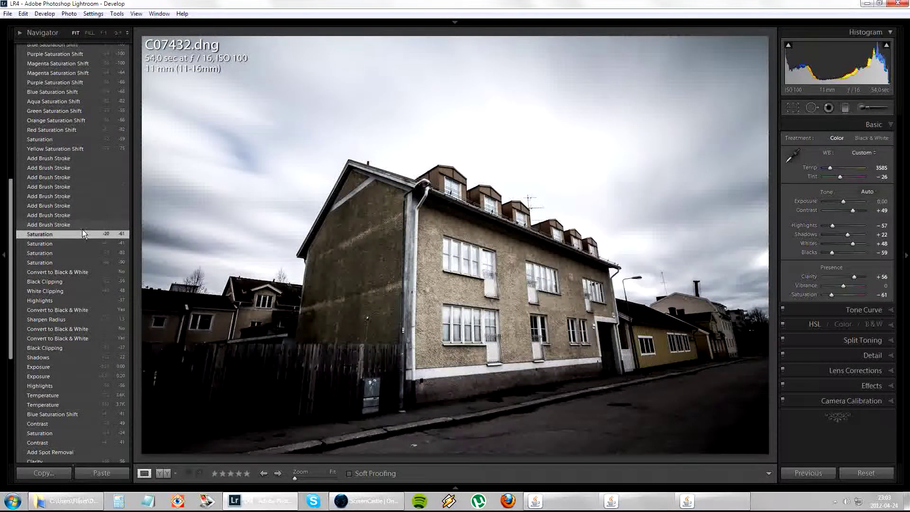
left_click(859, 109)
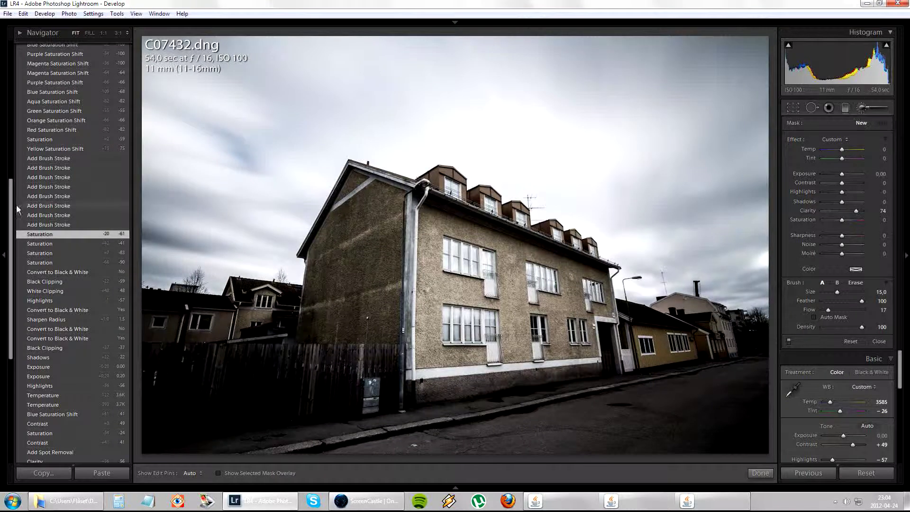
- Step back through the latest brush strokes, toggling the mask overlay to see the painted areas
left_click(36, 224)
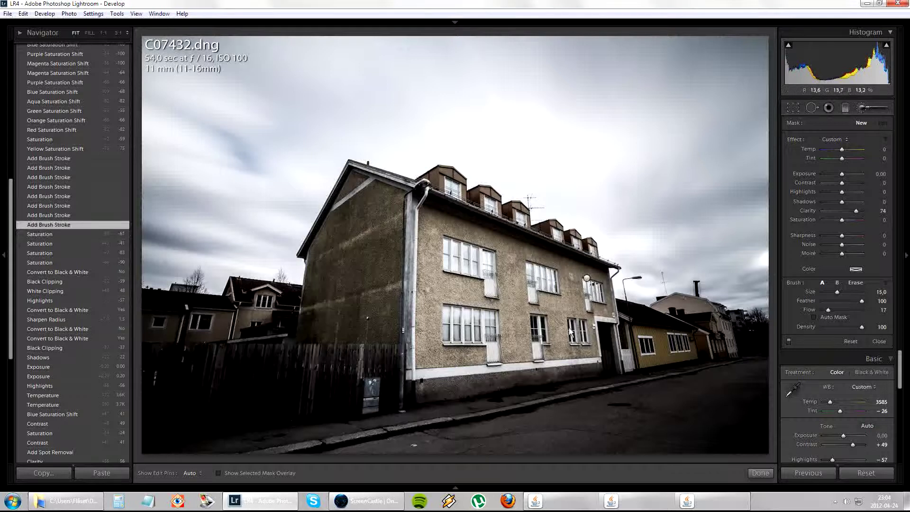
left_click(76, 214)
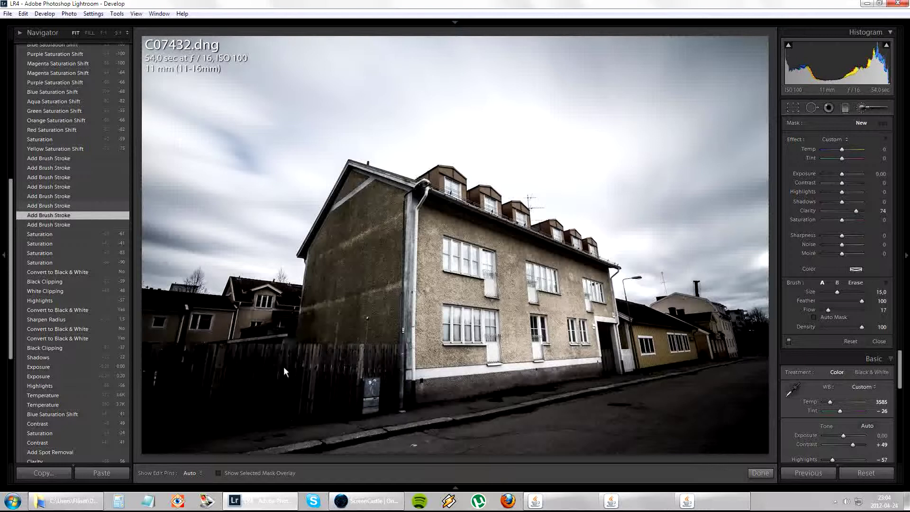
key("ctrl+z")
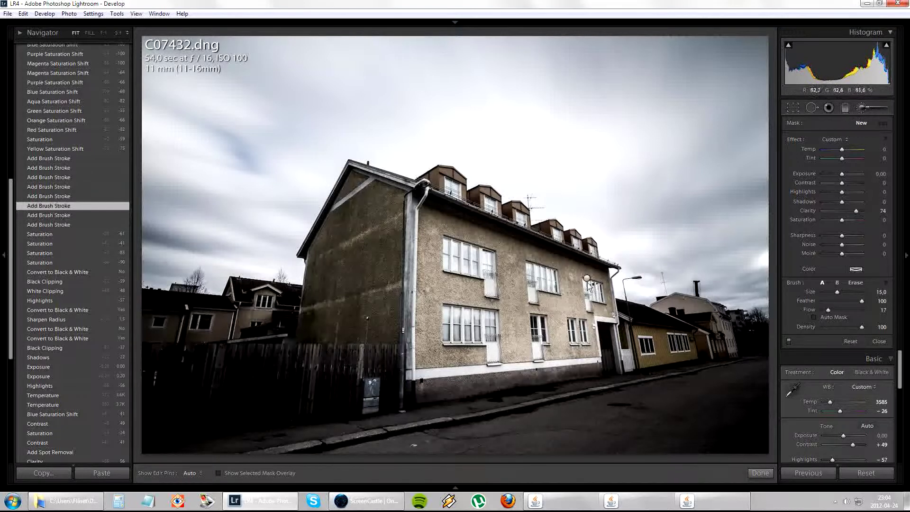
key("o")
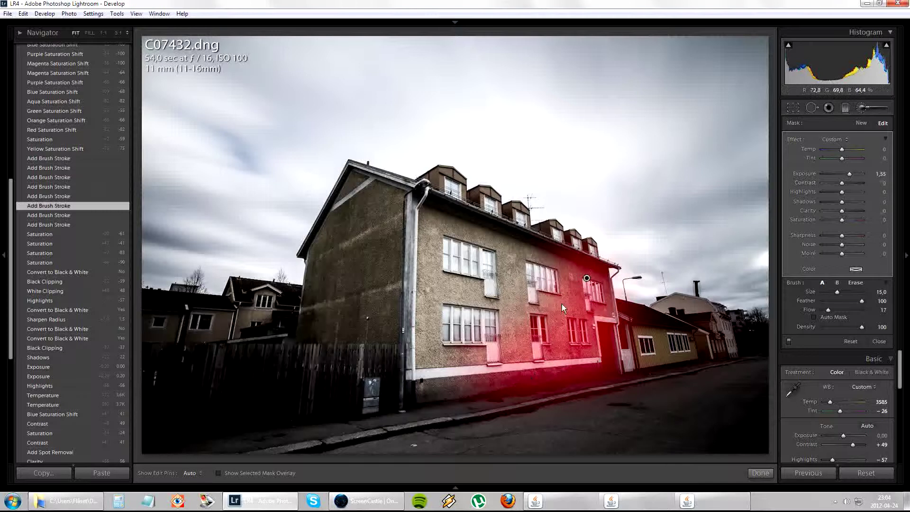
left_click(72, 196)
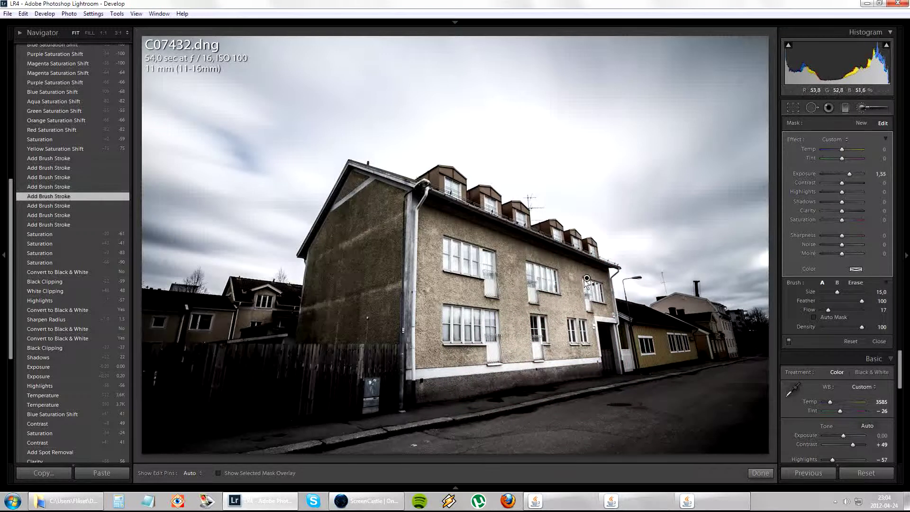
key("o")
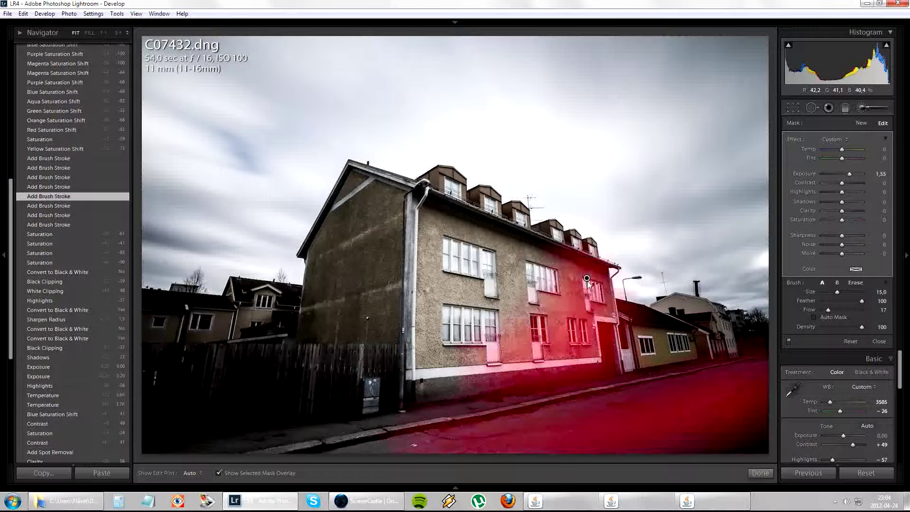
key("o")
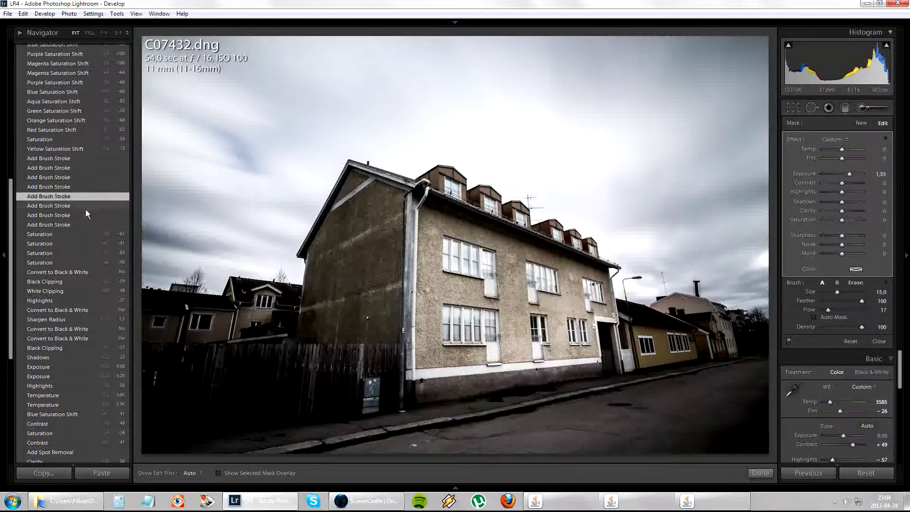
- Step back to the first brush stroke and inspect its edit pins at the bottom and on the facade
left_click(78, 186)
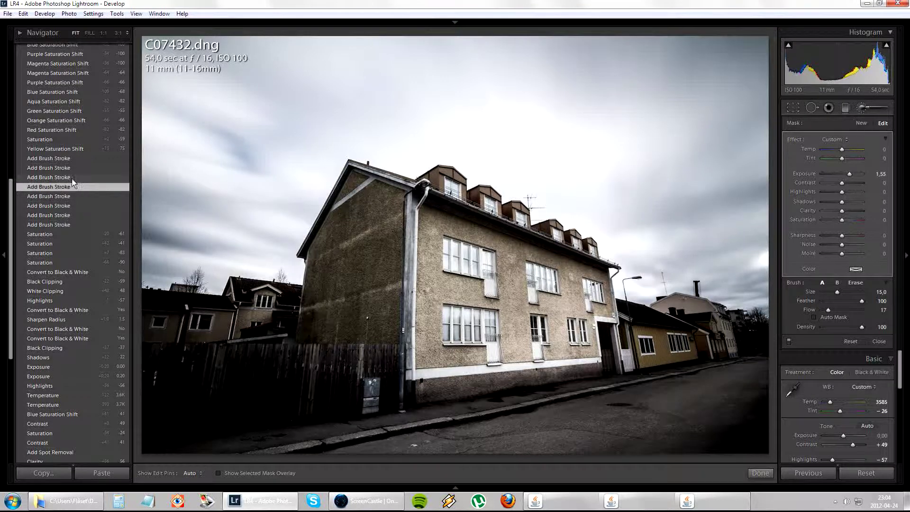
left_click(72, 179)
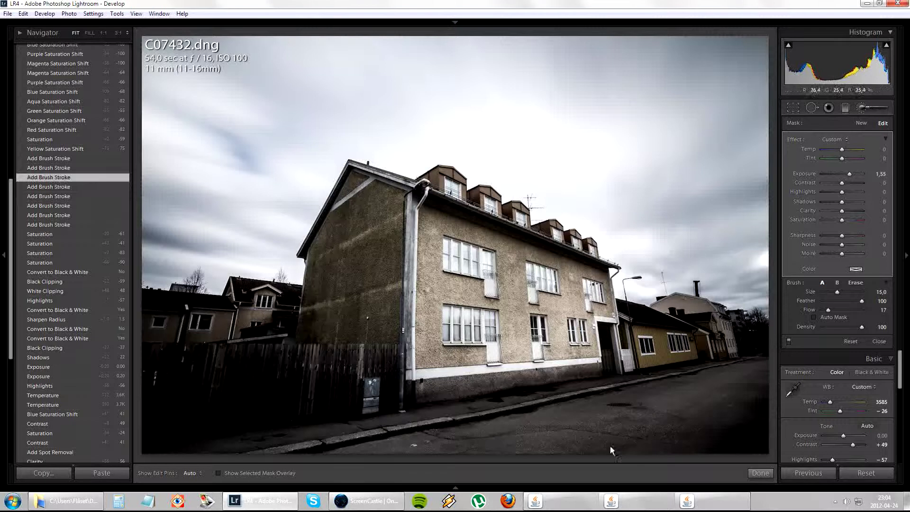
left_click(48, 170)
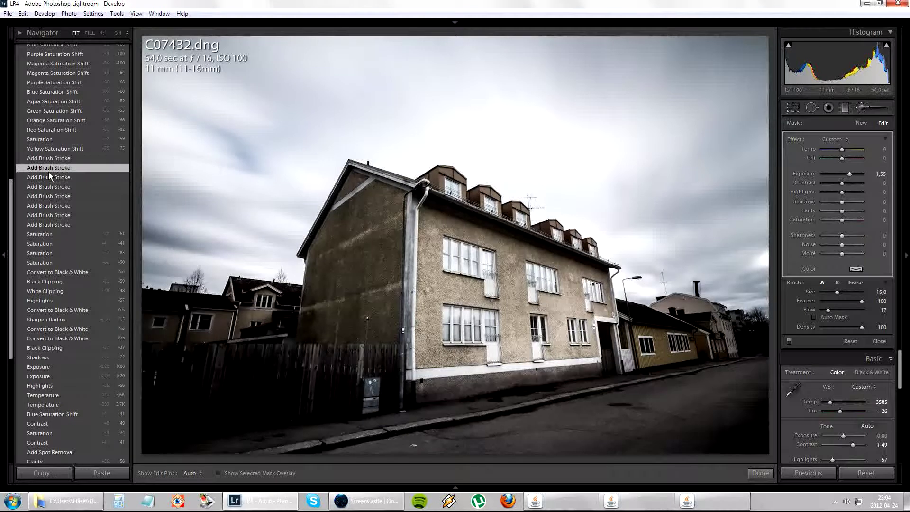
left_click(55, 160)
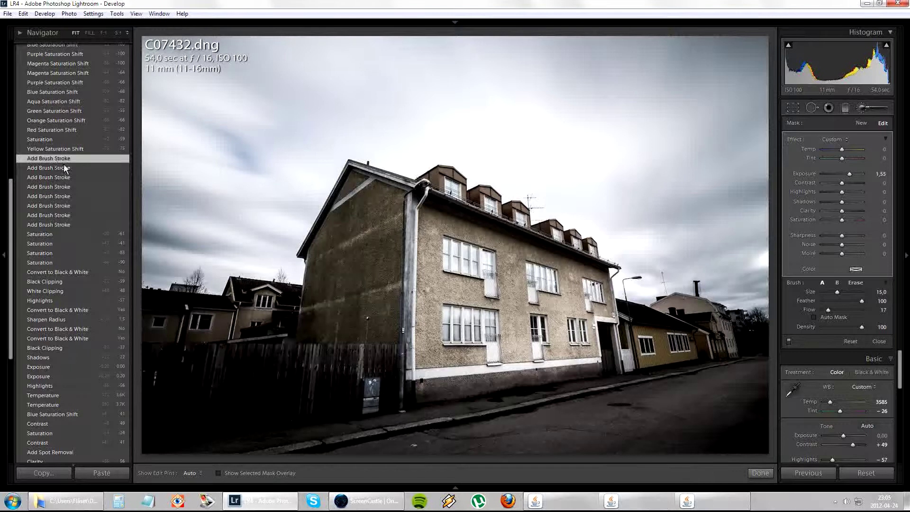
mouse_move(479, 444)
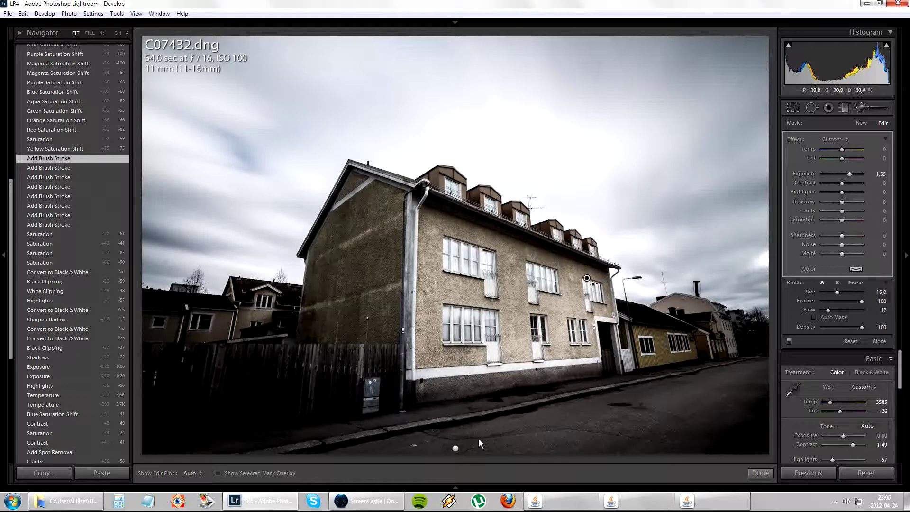
left_click(456, 449)
left_click(587, 278)
scroll(38, 184, "up", 5)
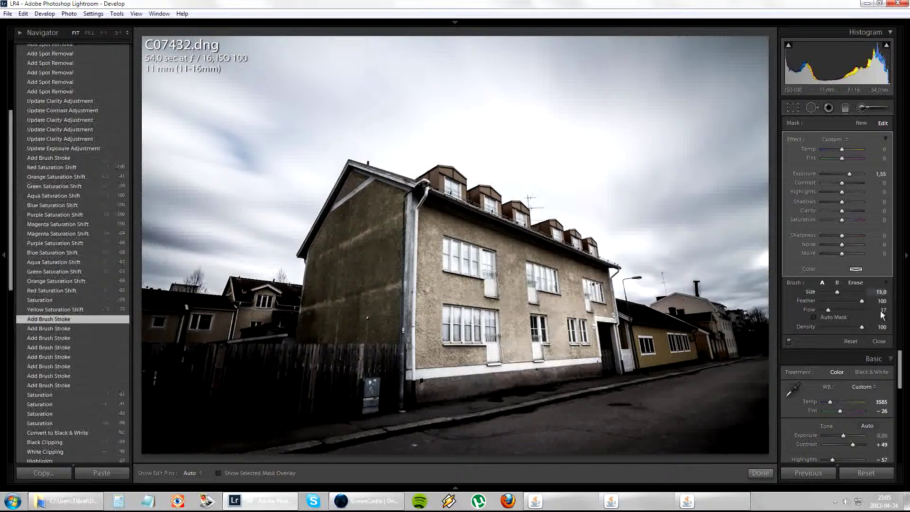
- Close the brush, show HSL Saturation, and revert to Red Saturation Shift (Red −100, Yellow +75)
left_click(862, 110)
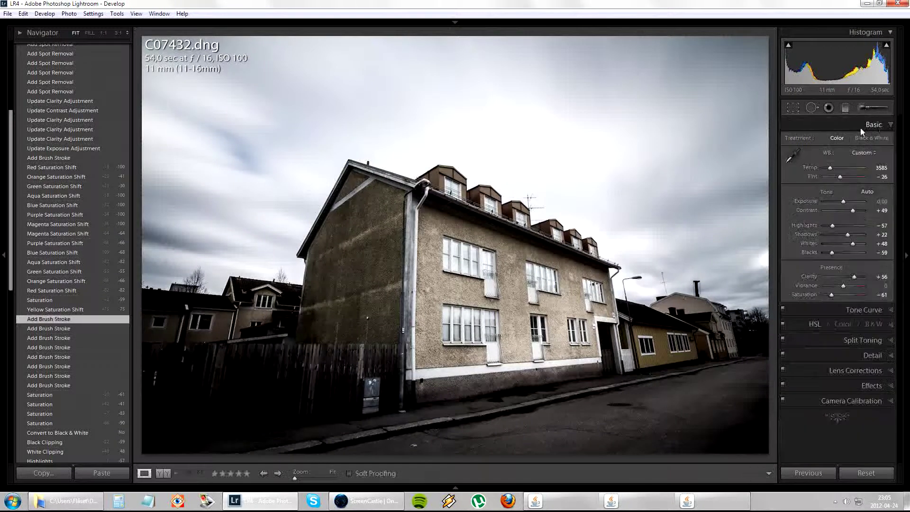
left_click(877, 126)
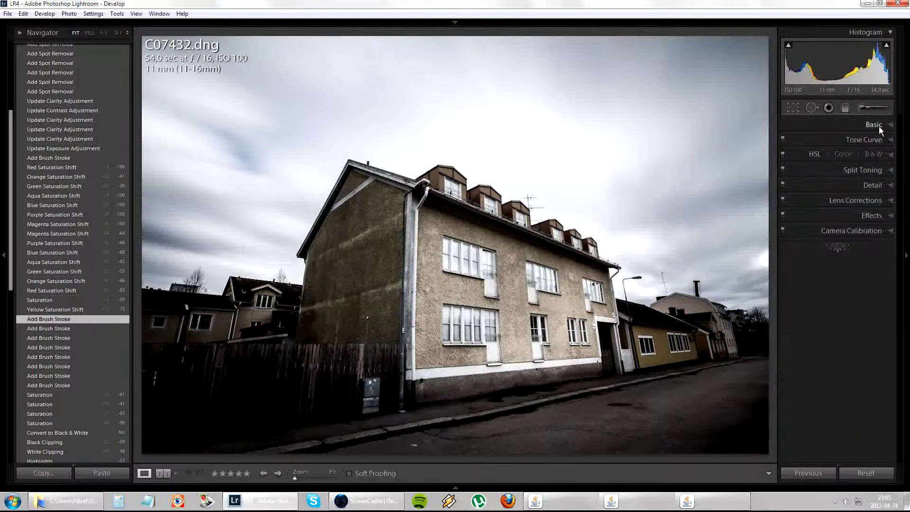
left_click(814, 154)
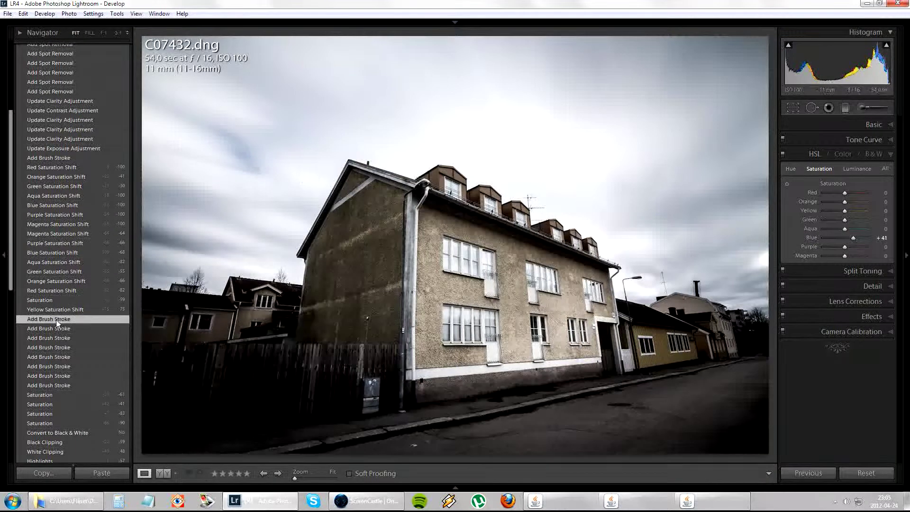
left_click(81, 168)
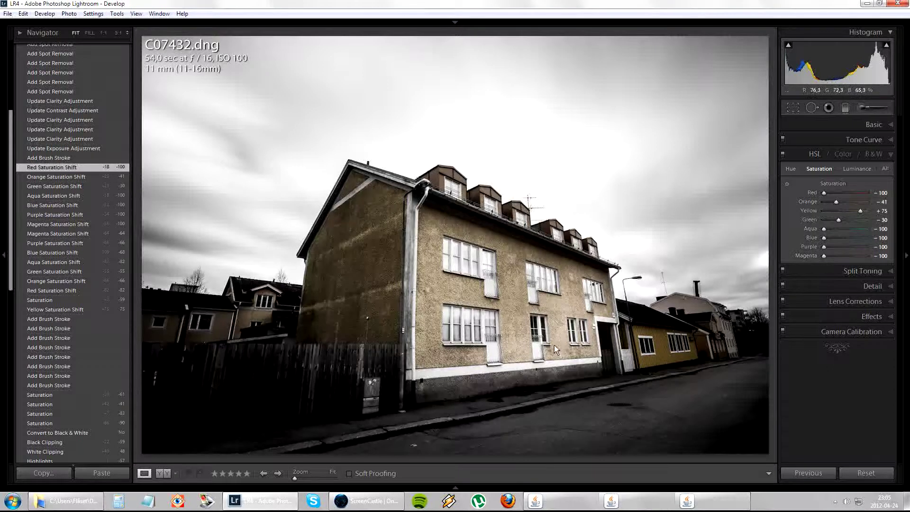
scroll(67, 252, "up", 3)
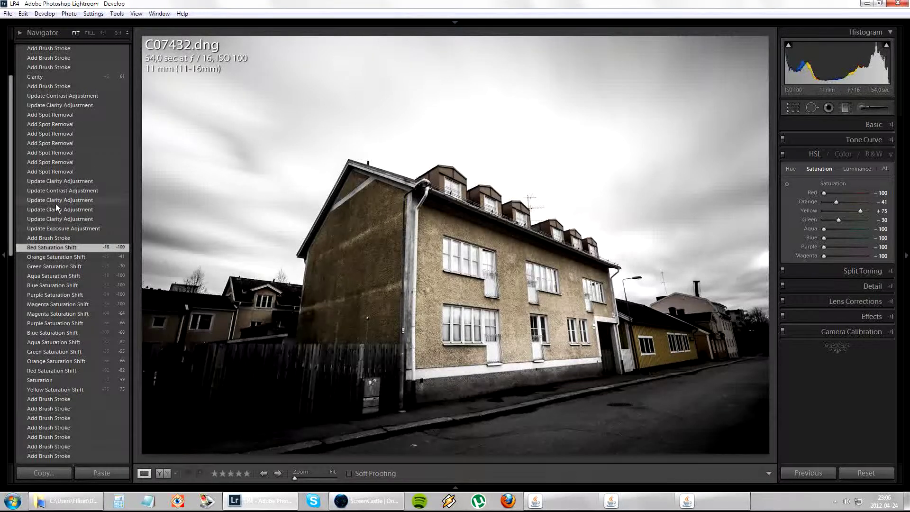
- Compare an earlier clarity step with the later brush stroke, inspecting the sky brush edit
left_click(59, 185)
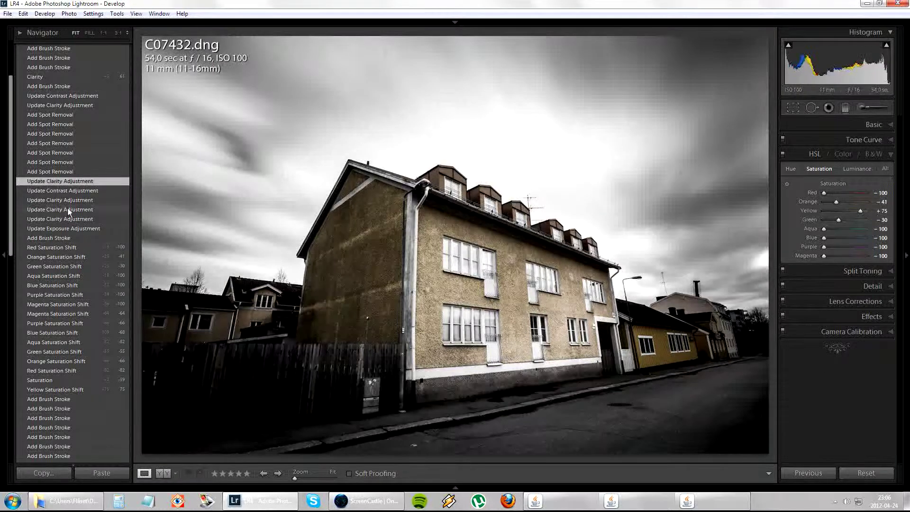
left_click(59, 237)
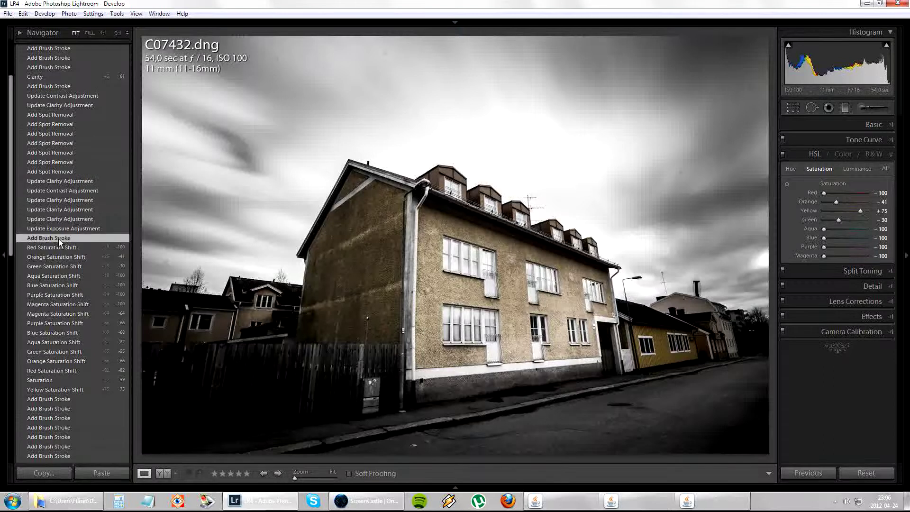
mouse_move(649, 134)
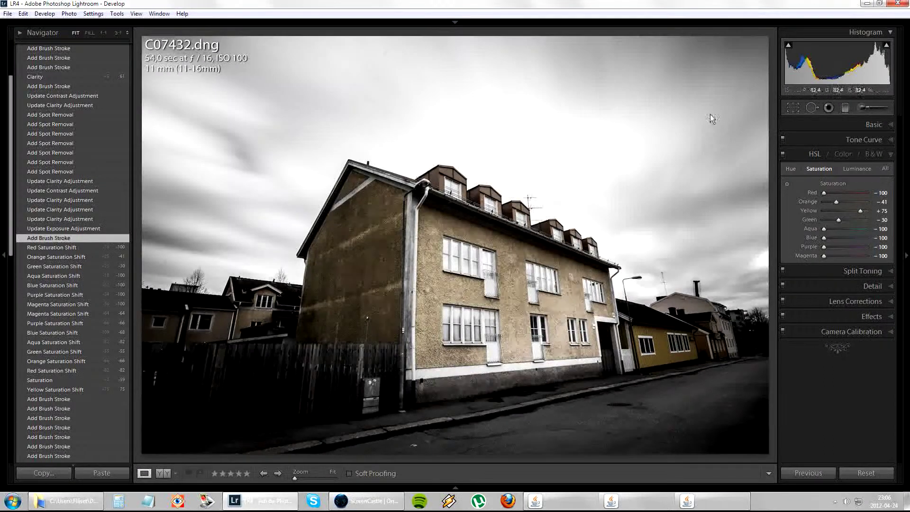
left_click(861, 108)
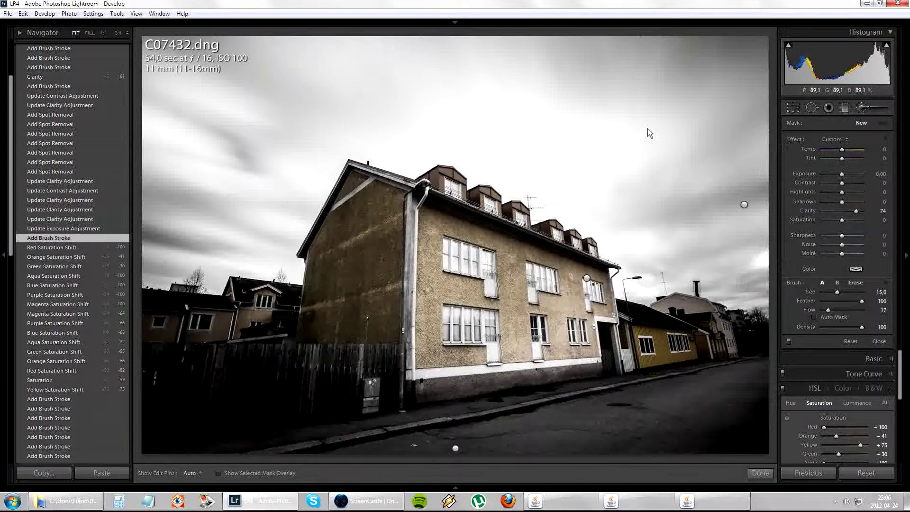
left_click(744, 205)
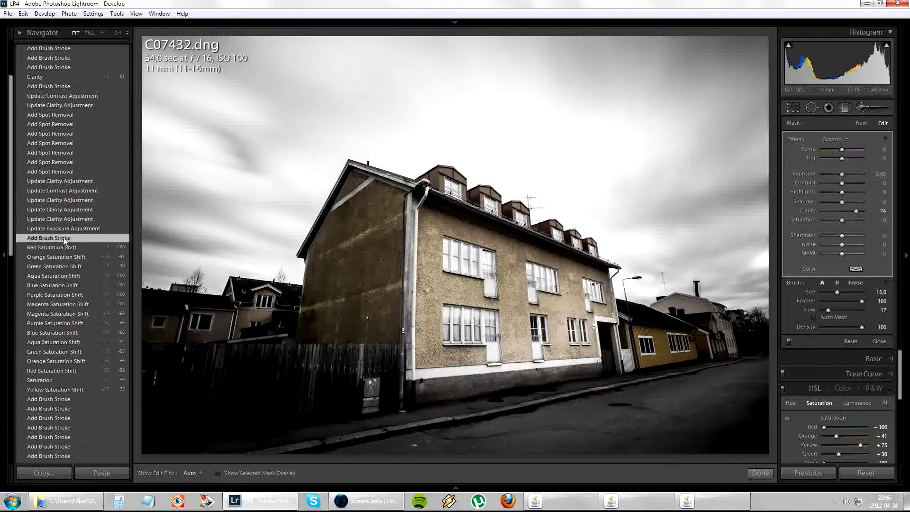
left_click(74, 182)
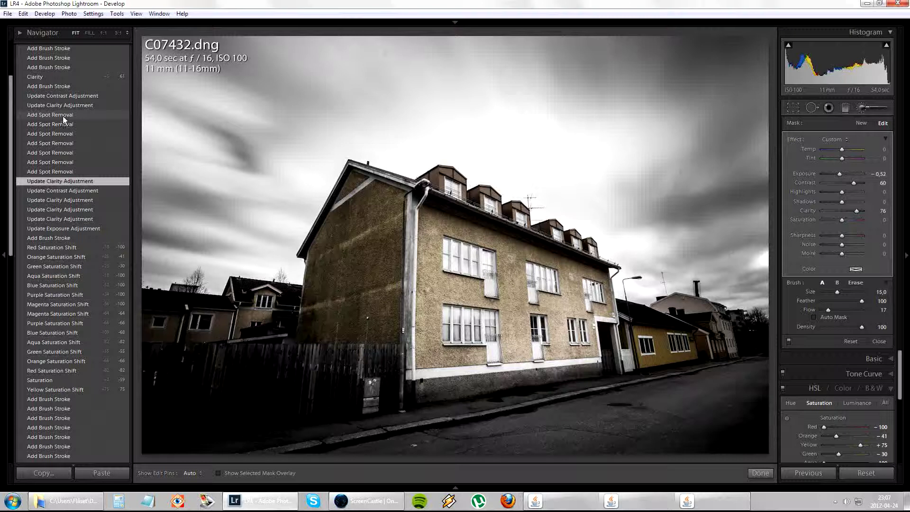
mouse_move(693, 166)
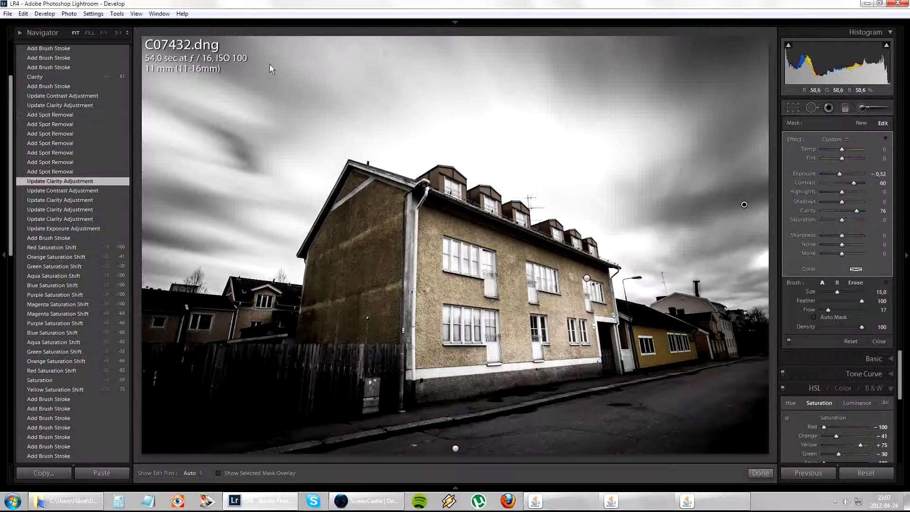
- Close the brush, revert to Add Spot Removal, and show the Heal spot settings (Size 19)
left_click(862, 108)
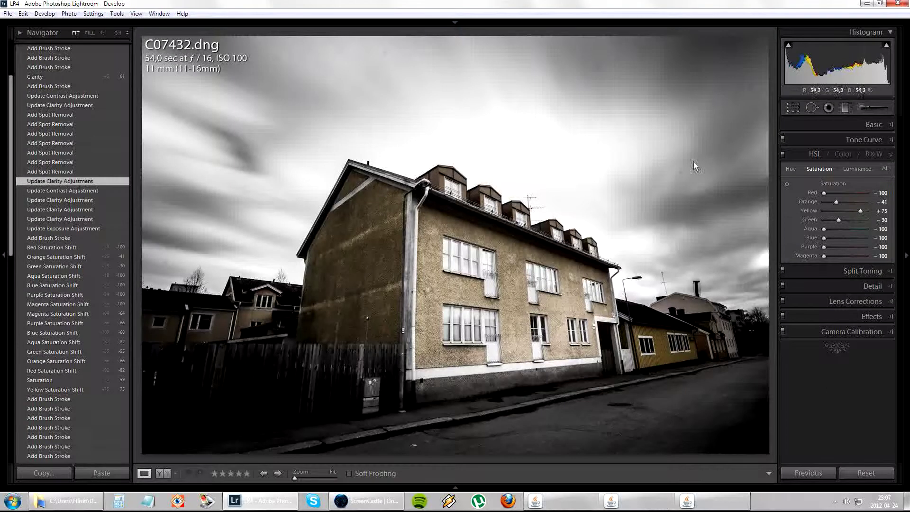
left_click(79, 116)
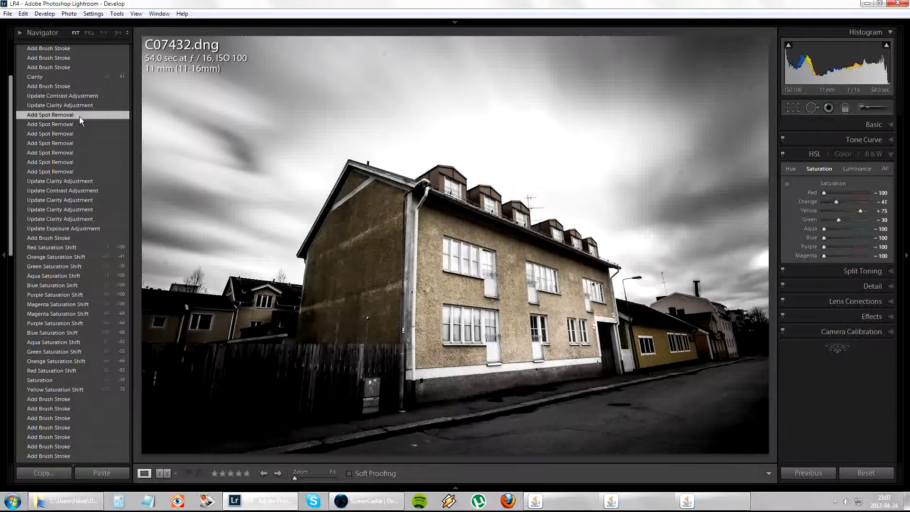
left_click(813, 108)
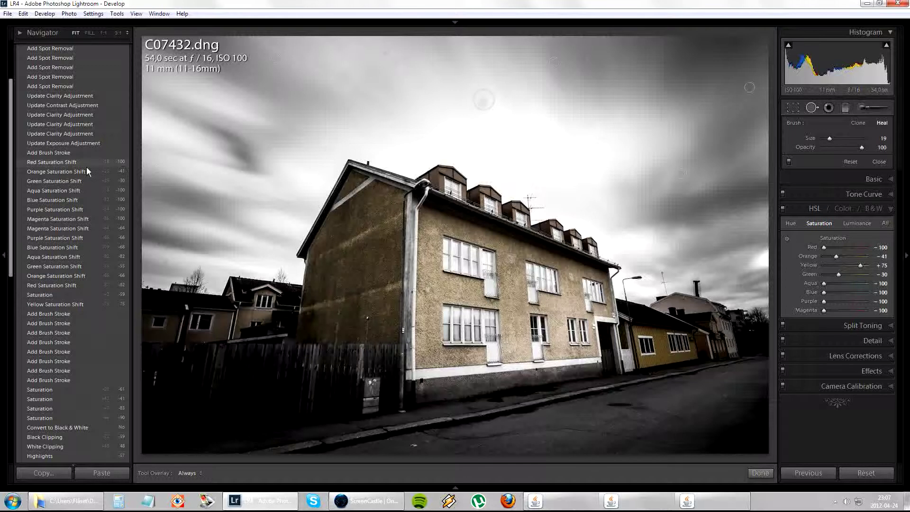
- Undo both spot removal toggles, preview earlier clarity and contrast steps, and settle on Add Spot Removal with the brush open
scroll(70, 198, "up", 3)
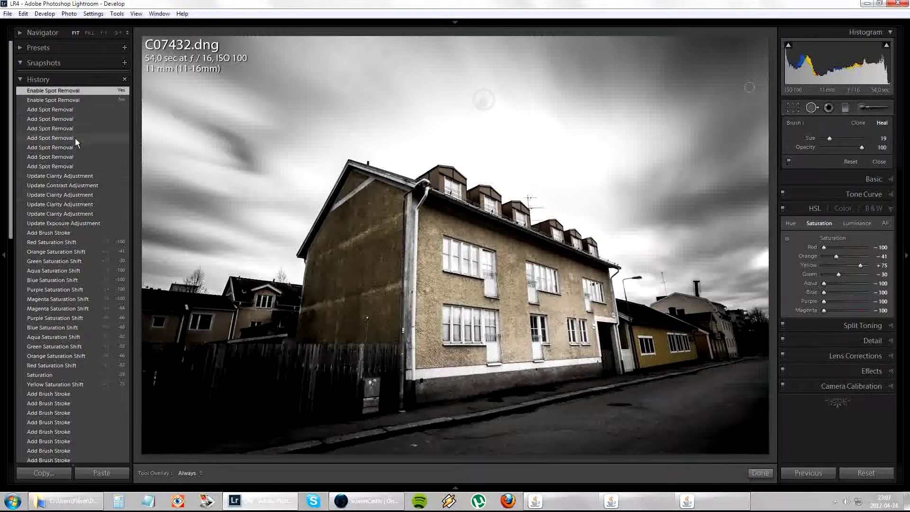
key("ctrl+z")
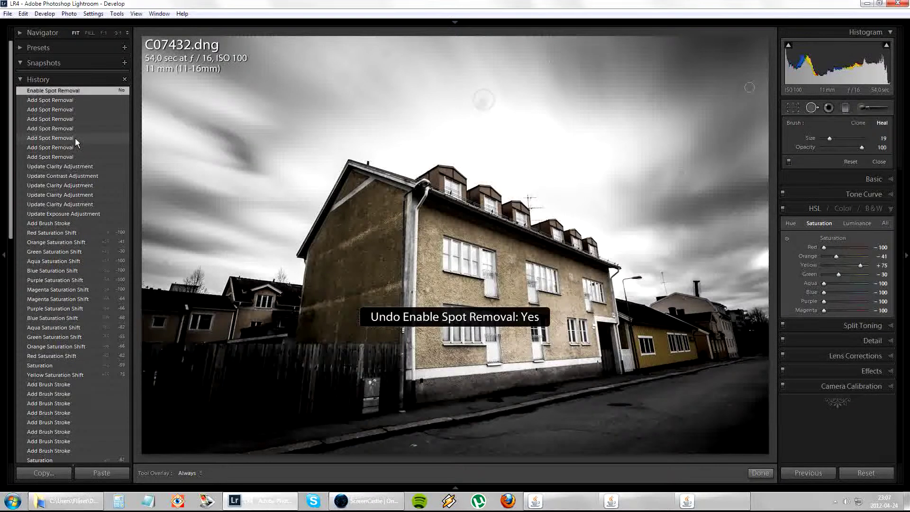
key("ctrl+z")
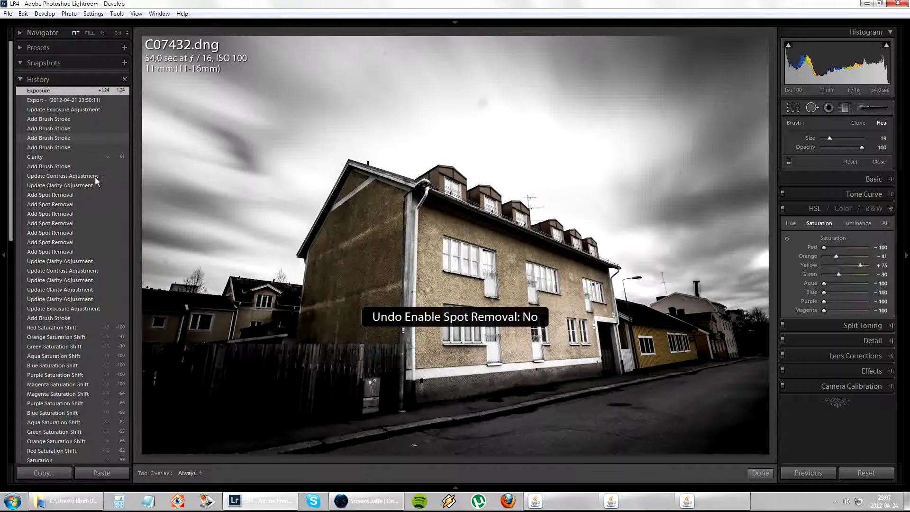
left_click(86, 195)
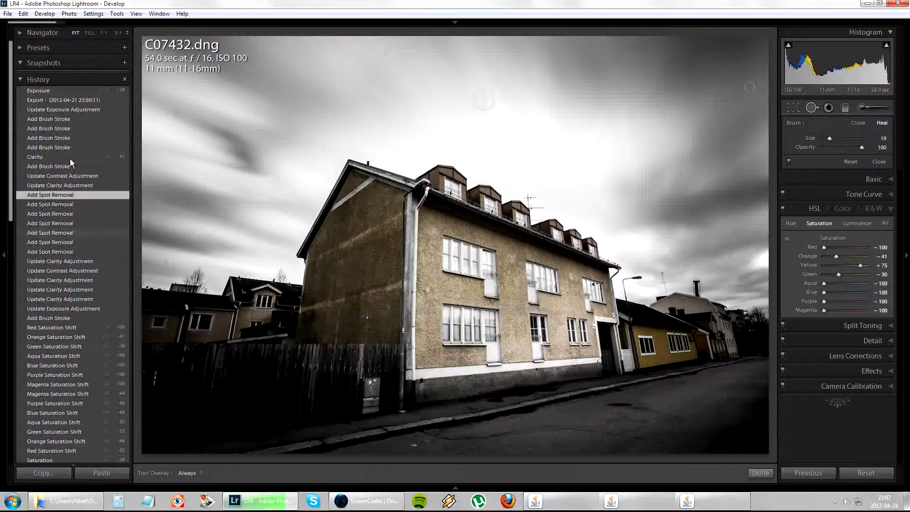
left_click(74, 186)
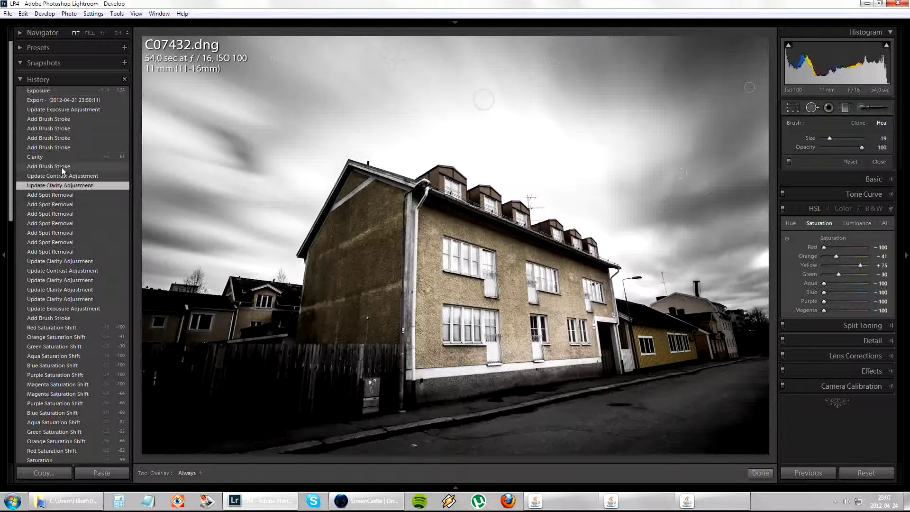
left_click(61, 167)
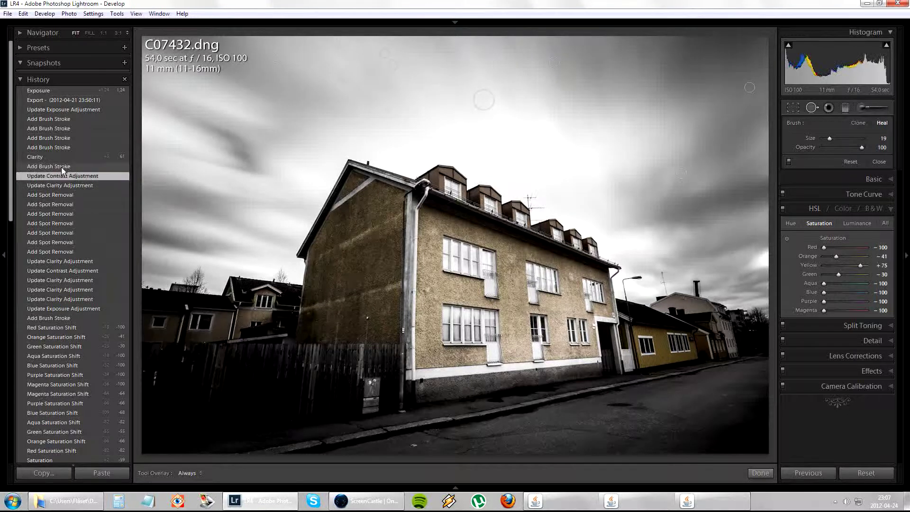
left_click(64, 169)
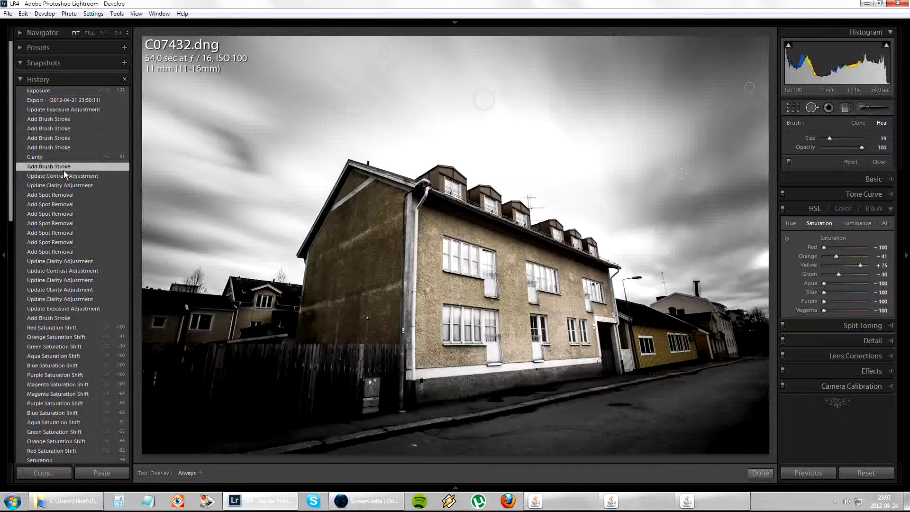
left_click(76, 197)
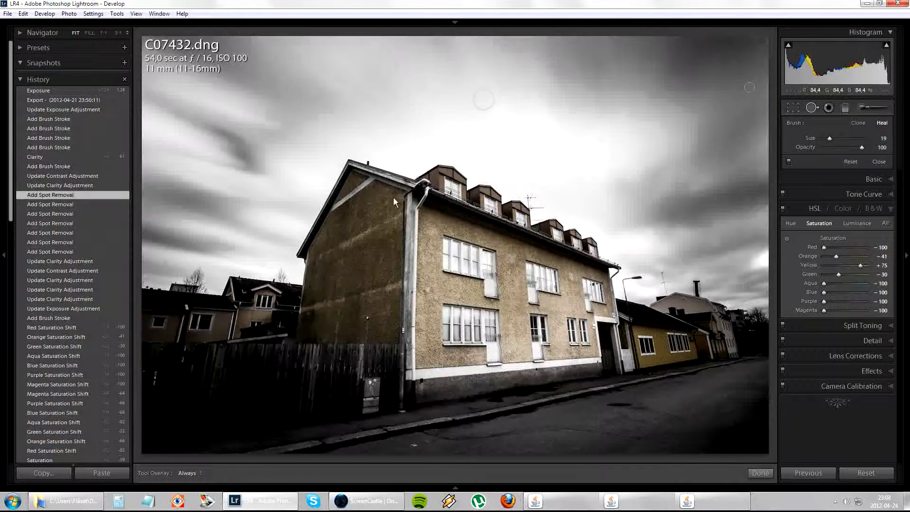
left_click(863, 108)
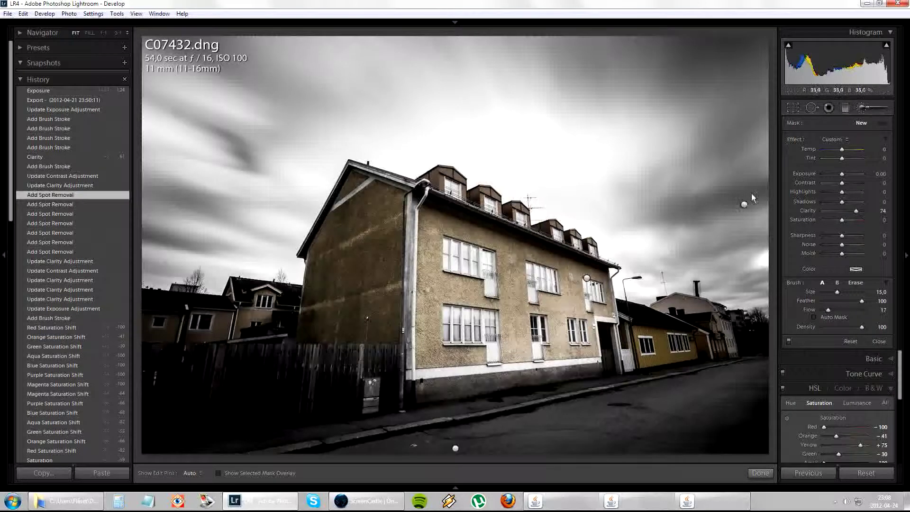
- Load the sky brush edit, revert to the Export history state, and close the brush panel
left_click(745, 205)
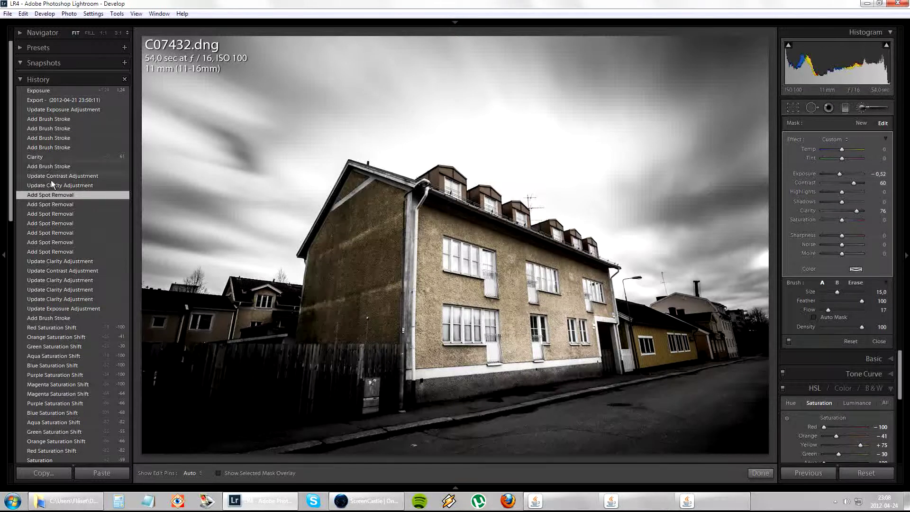
left_click(78, 103)
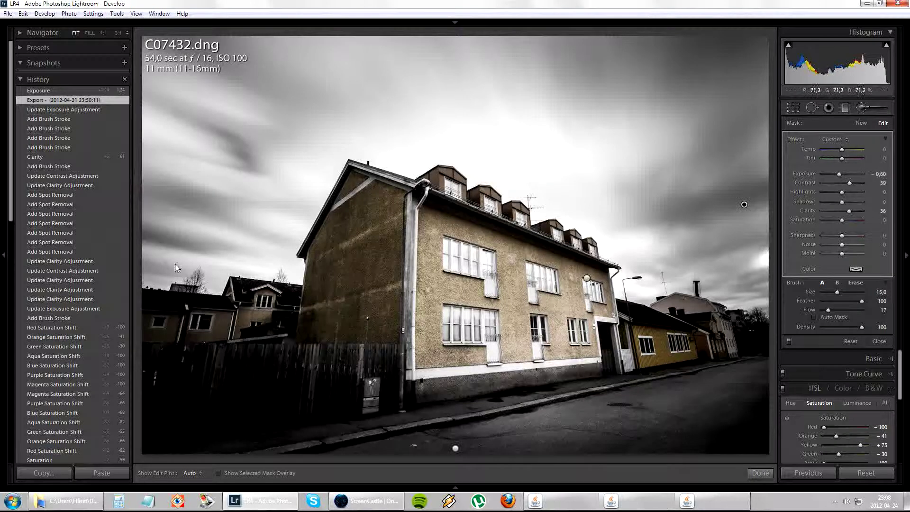
left_click(863, 107)
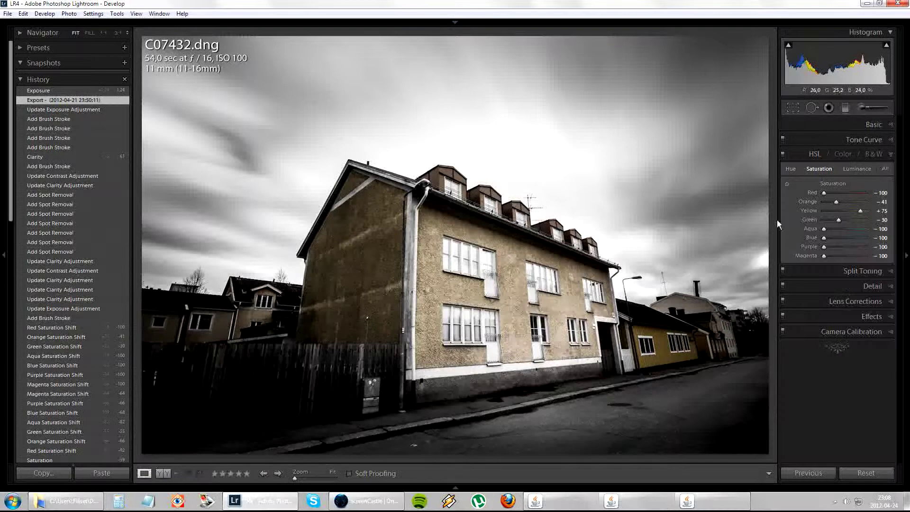
- Reset all HSL saturation values to 0 to bring the colour back
left_click(876, 126)
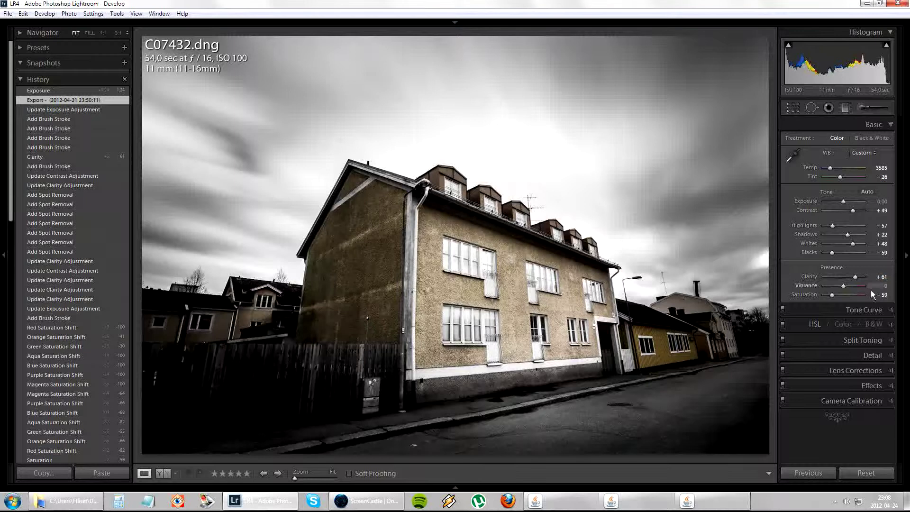
left_click(815, 324)
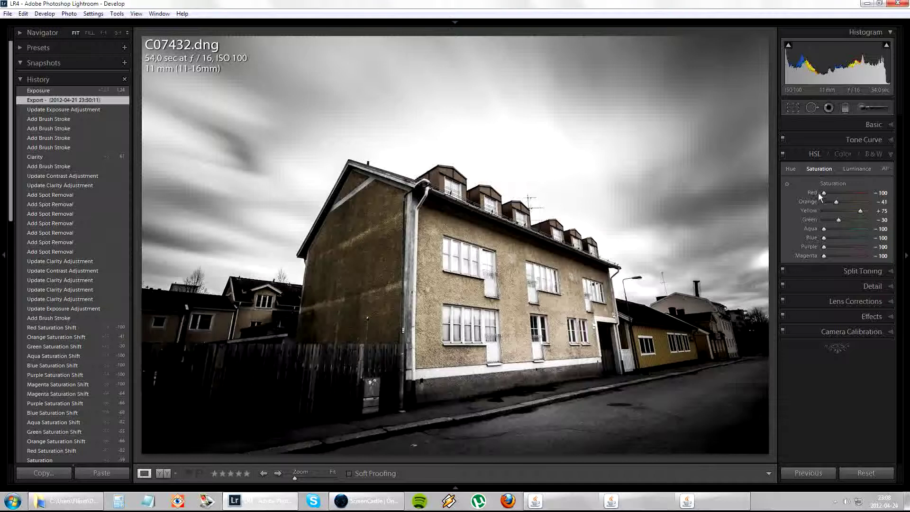
double_click(837, 183)
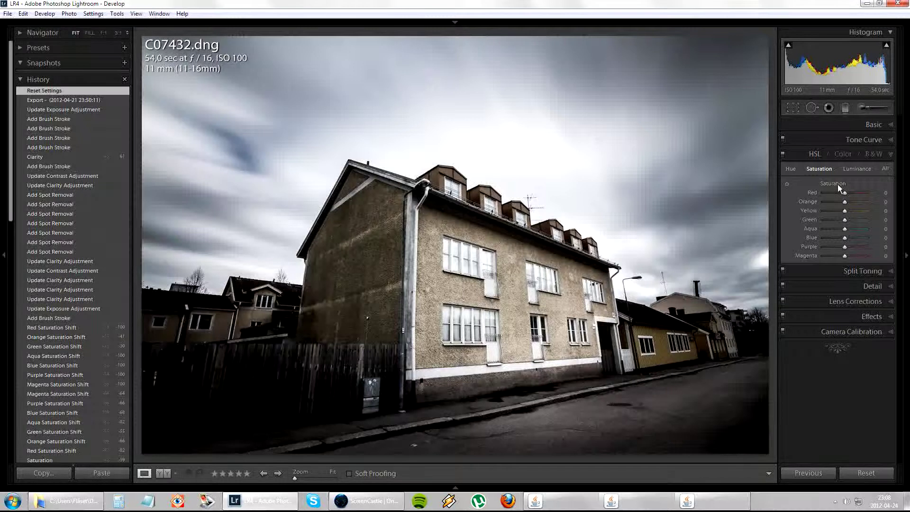
- Raise Basic Saturation to +10, then revert to the desaturated Export state
left_click(881, 125)
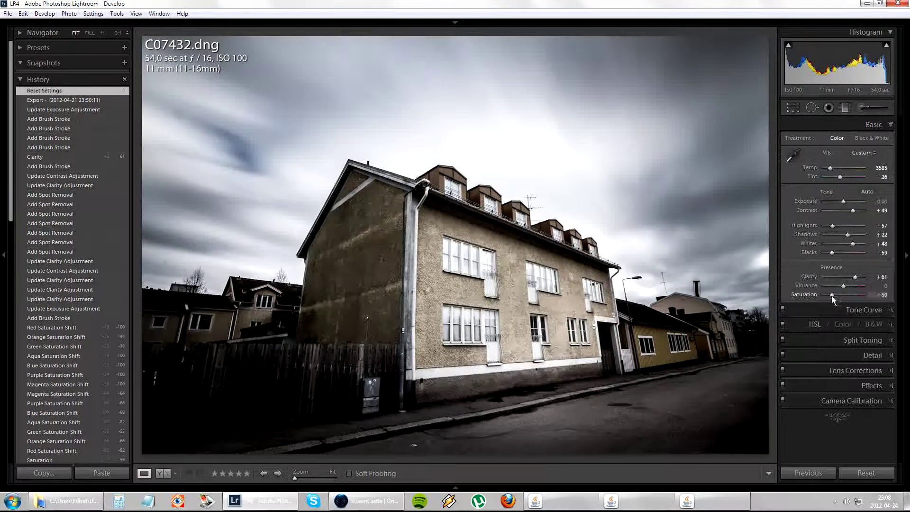
left_click_drag(831, 295, 842, 298)
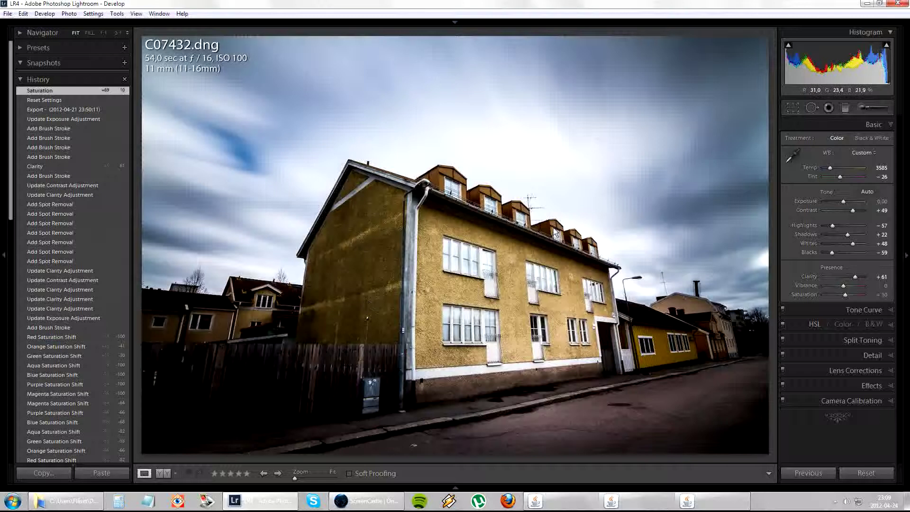
left_click(72, 112)
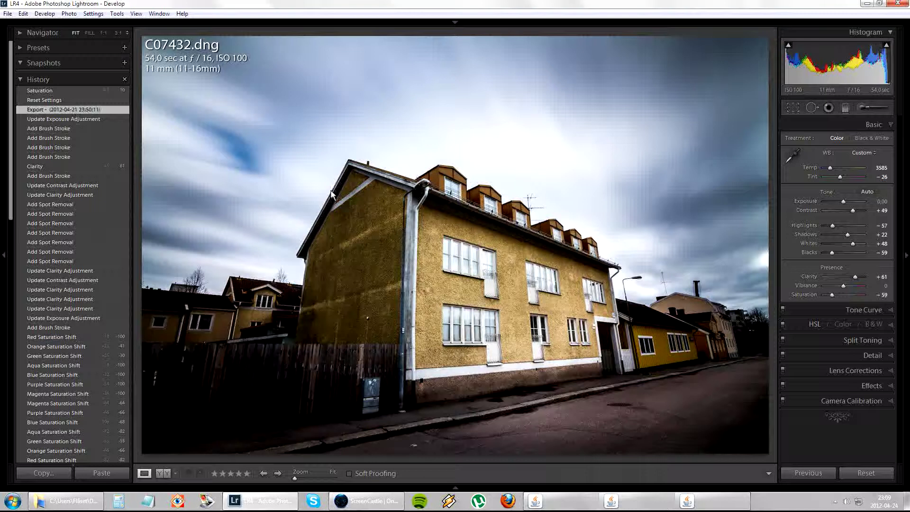